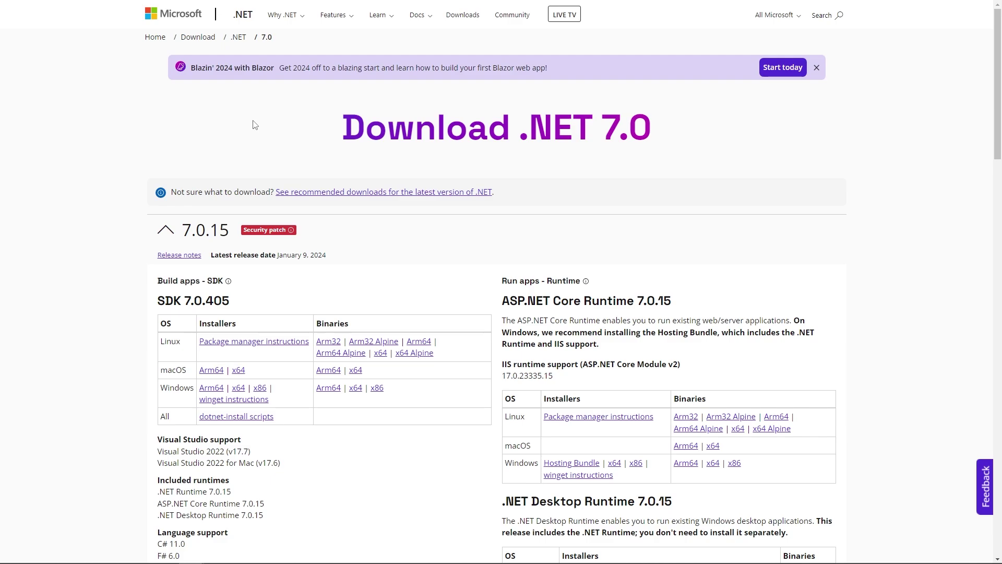
Scroll the Download .NET 7.0 page down to the SDK 7.0.405 installers.
{"action": "scroll", "coordinate": [378, 252], "scroll_direction": "down", "scroll_amount": 1}
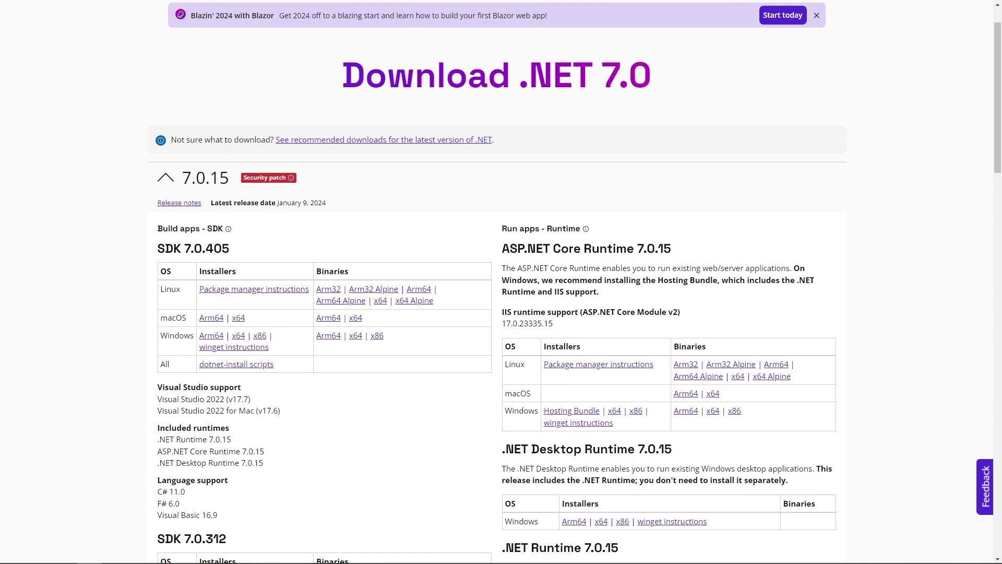
In PowerShell, run dotnet --version to confirm 7.0.400, then run dotnet to show its usage help.
{"action": "double_click", "coordinate": [857, 146]}
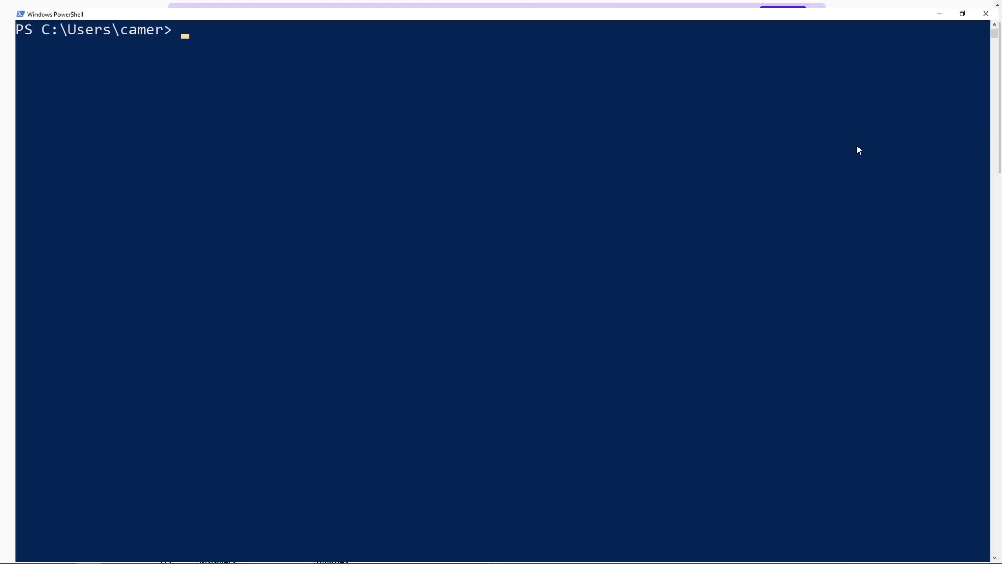
{"action": "type", "text": "dotne"}
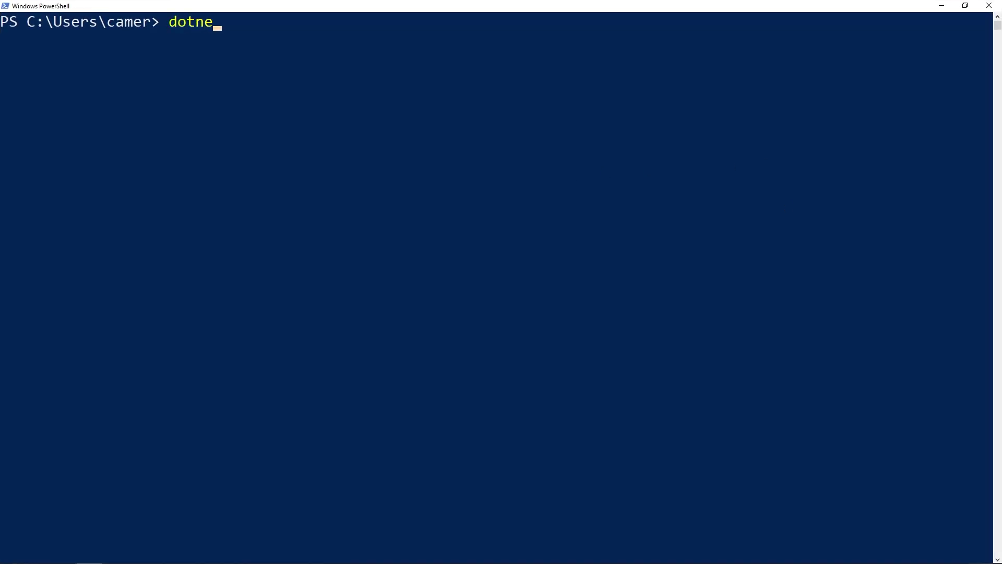
{"action": "type", "text": "t --version"}
{"action": "key", "text": "Return"}
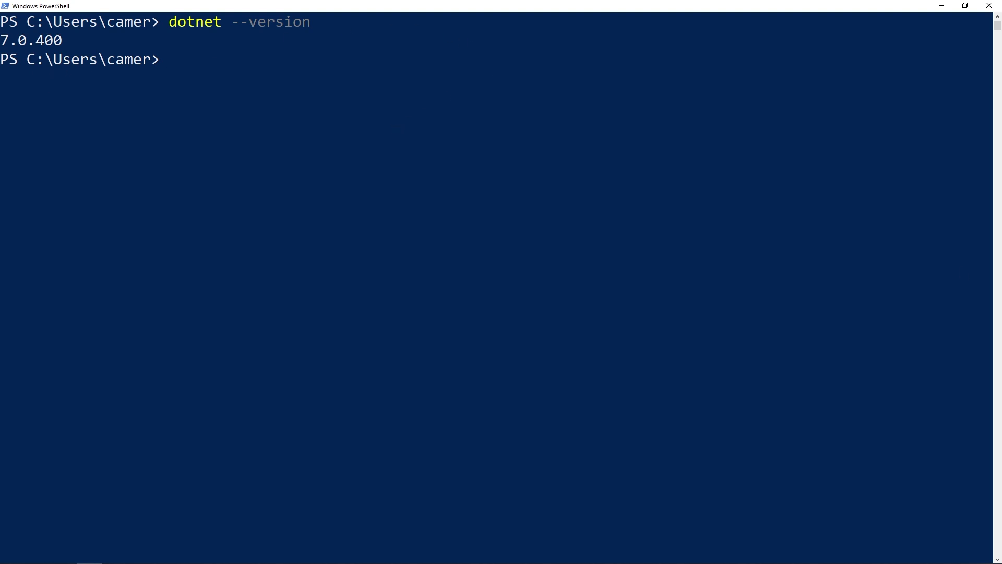
{"action": "type", "text": "dotnet"}
{"action": "key", "text": "Return"}
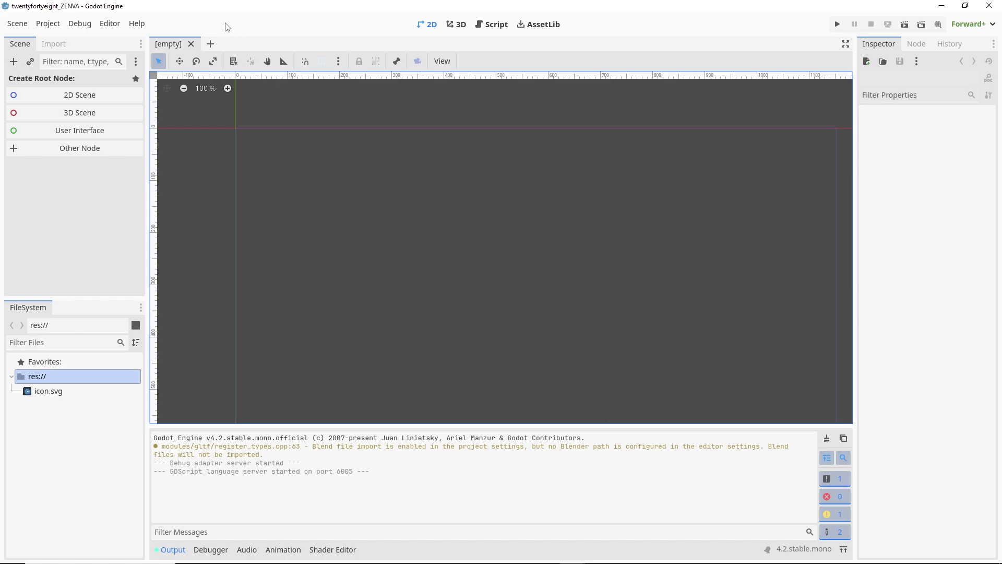
{"action": "left_click", "coordinate": [109, 25]}
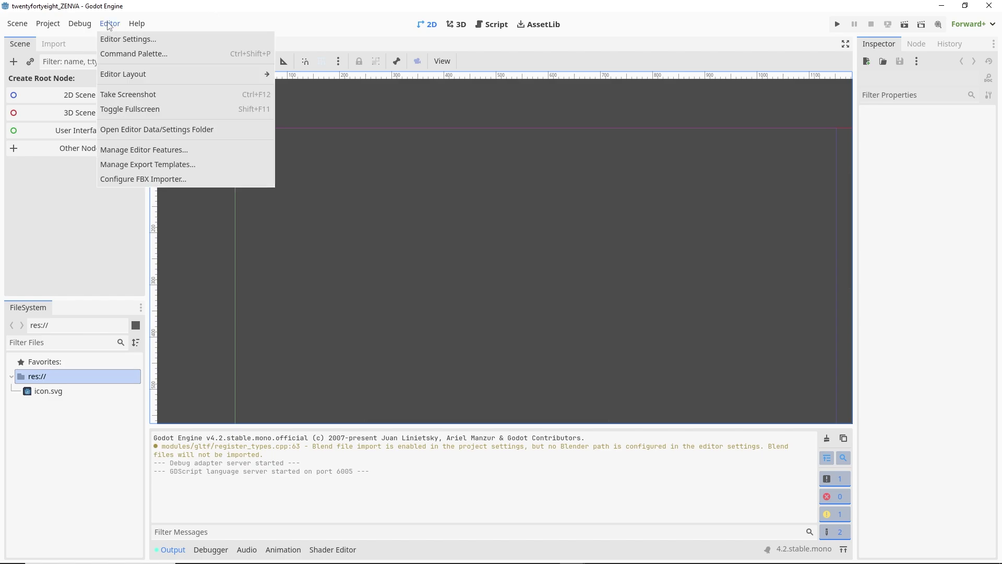
{"action": "left_click", "coordinate": [66, 23]}
{"action": "left_click", "coordinate": [112, 24]}
{"action": "left_click", "coordinate": [113, 34]}
{"action": "left_click", "coordinate": [110, 24]}
{"action": "left_click", "coordinate": [117, 40]}
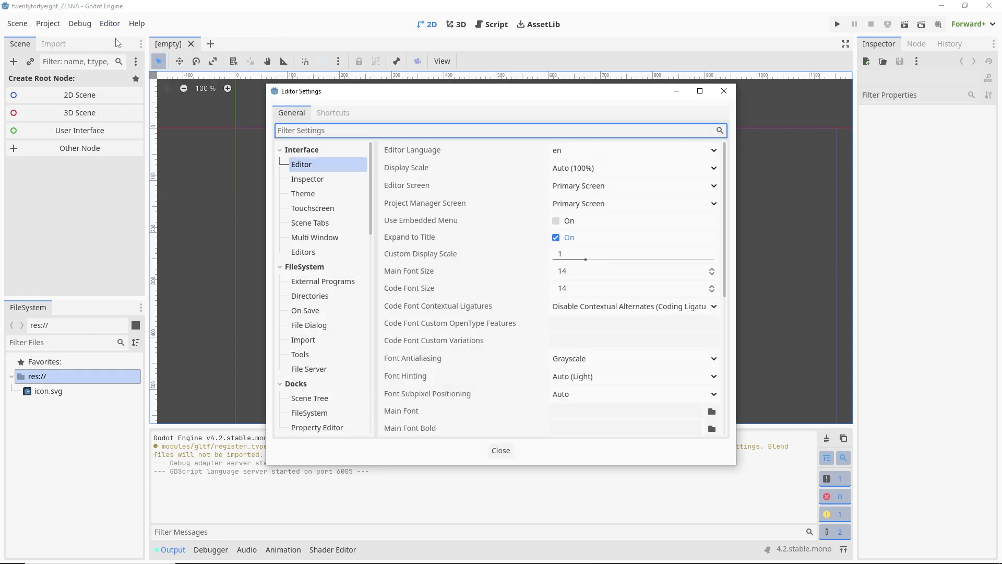
{"action": "left_click_drag", "start_coordinate": [368, 156], "coordinate": [368, 358]}
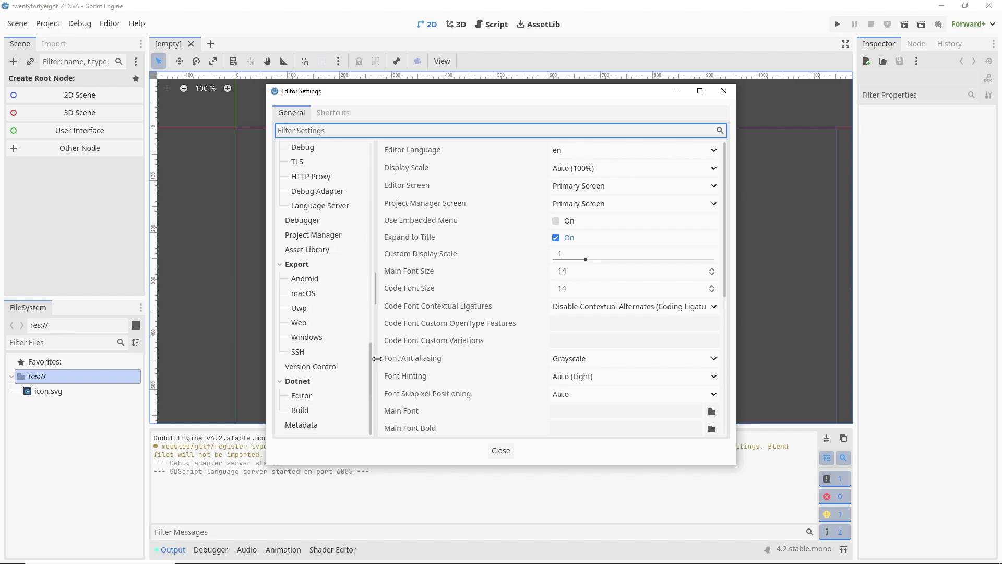
{"action": "left_click", "coordinate": [303, 382]}
{"action": "left_click", "coordinate": [306, 412]}
{"action": "left_click", "coordinate": [304, 398]}
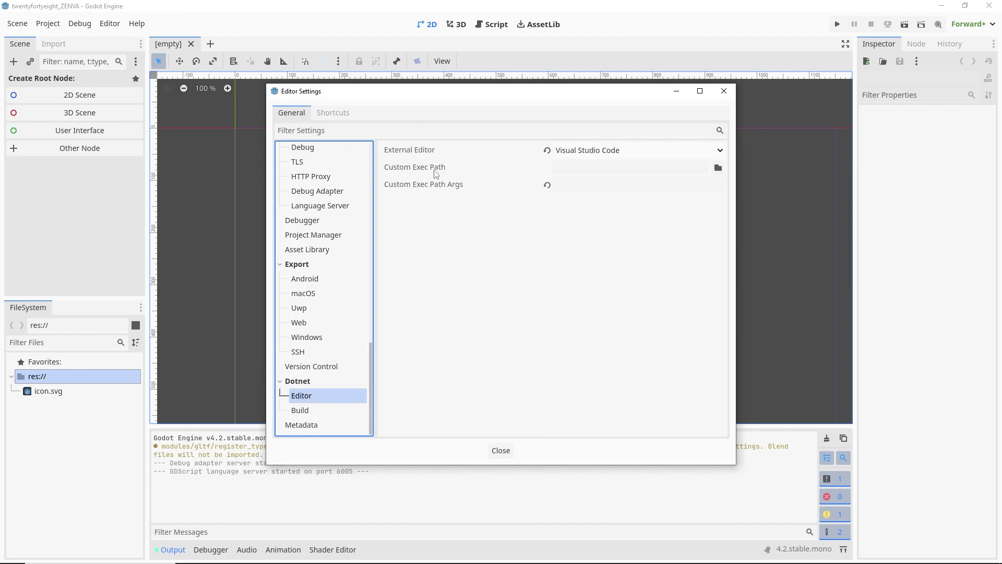
{"action": "left_click", "coordinate": [721, 151]}
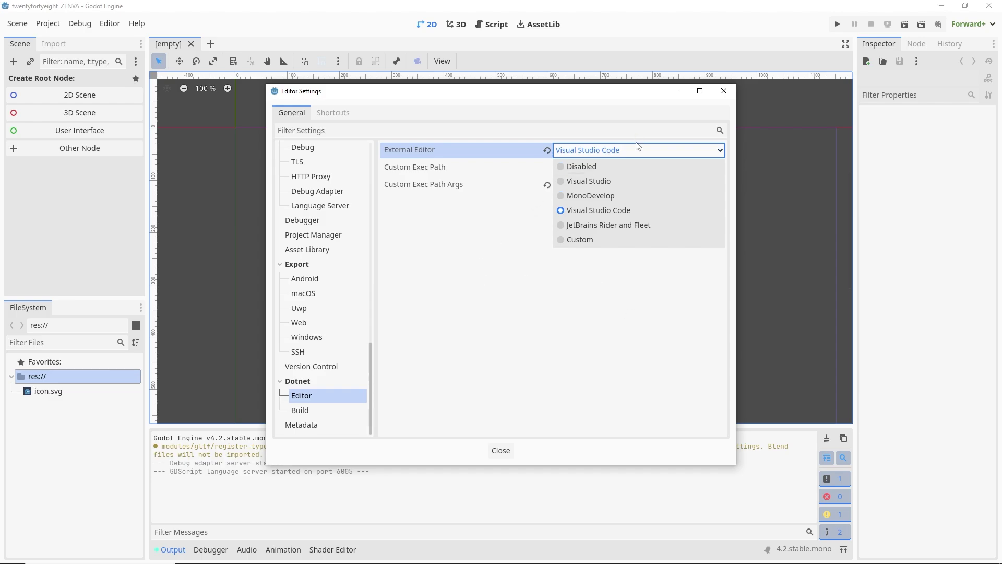
{"action": "left_click", "coordinate": [557, 298]}
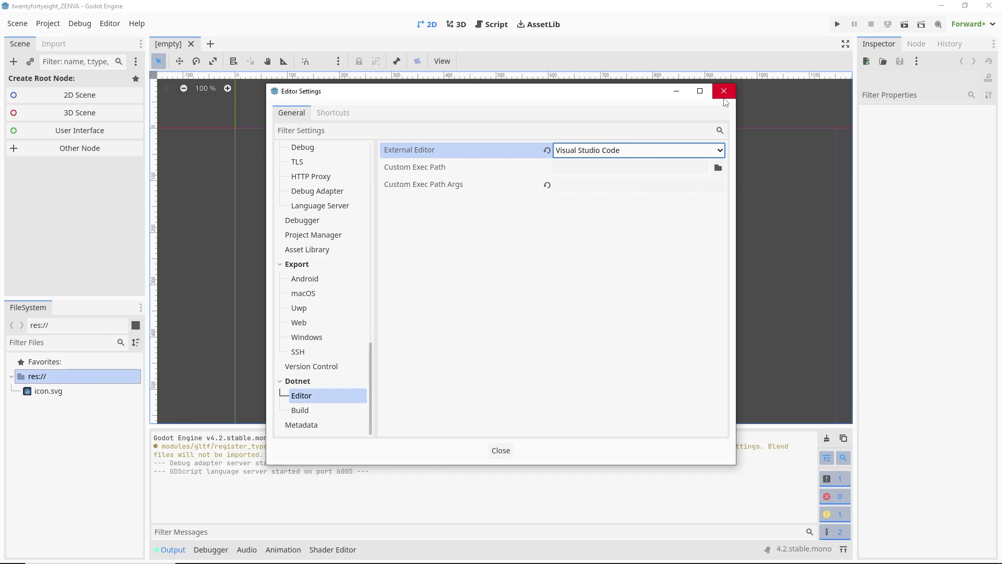
{"action": "left_click", "coordinate": [723, 93]}
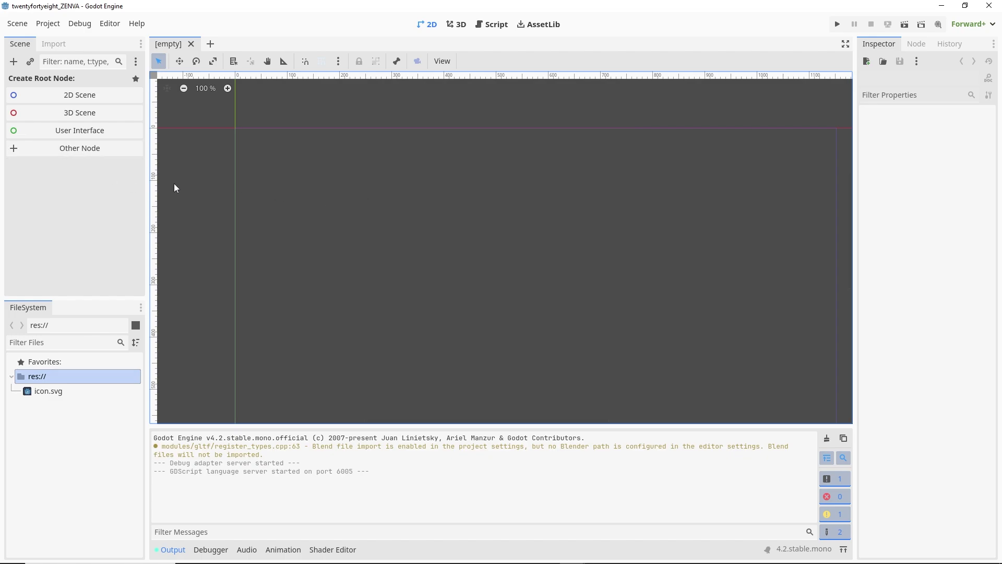
Create a plain Node as the scene root via Other Node and select it.
{"action": "left_click", "coordinate": [63, 152]}
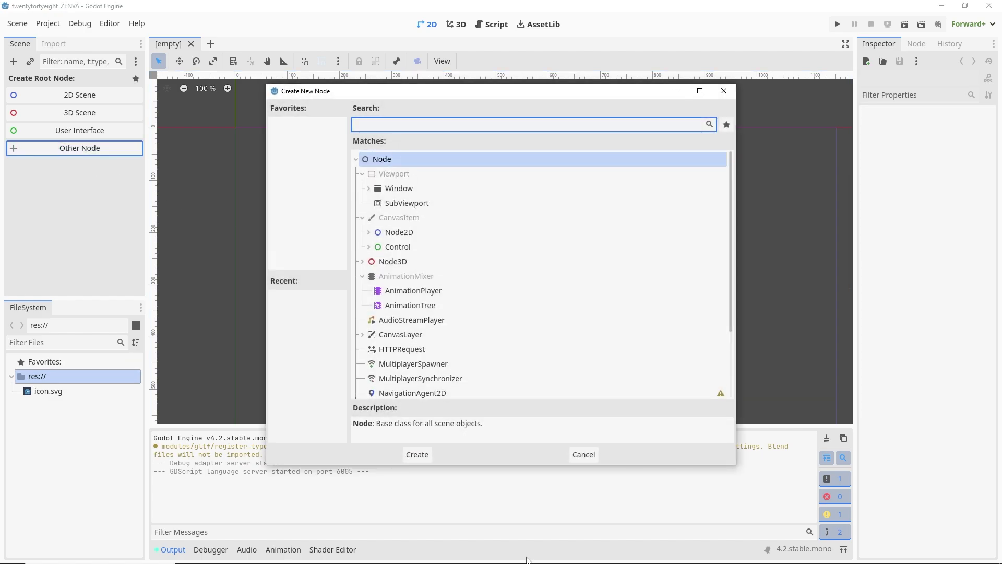
{"action": "left_click", "coordinate": [421, 456]}
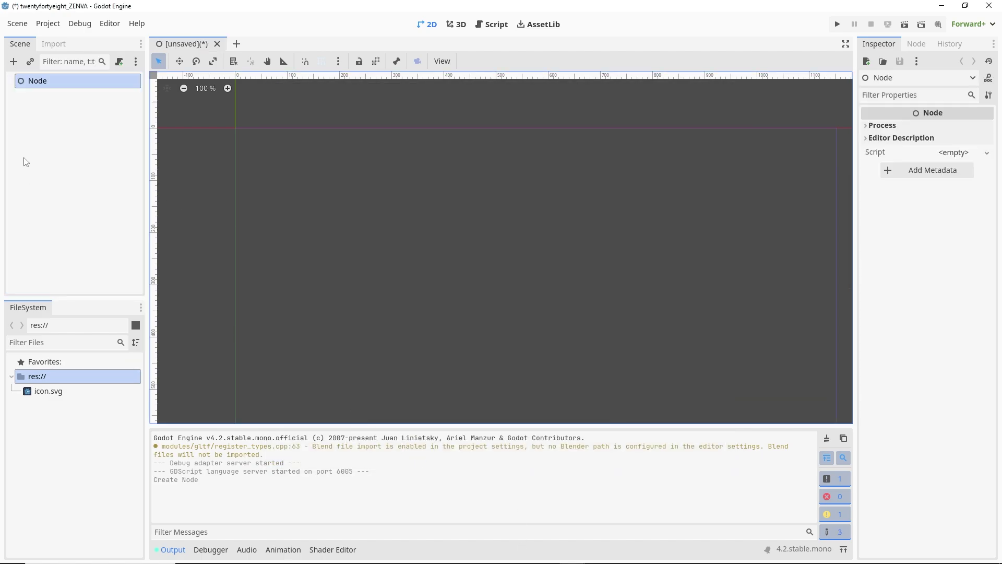
{"action": "left_click", "coordinate": [37, 99]}
{"action": "left_click", "coordinate": [54, 82]}
Start attaching a C# script to the Node and edit its res://Node.cs path.
{"action": "right_click", "coordinate": [61, 90]}
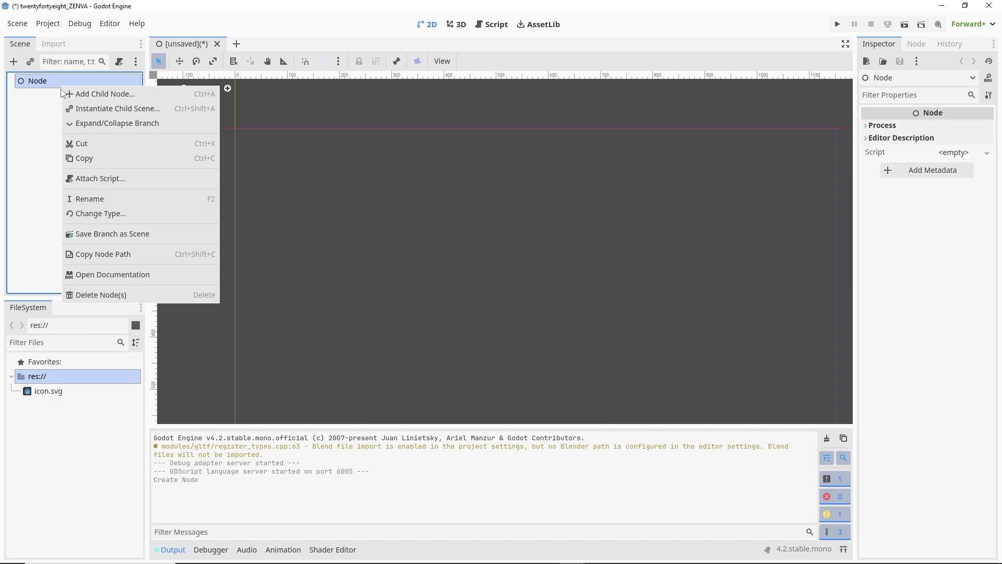
{"action": "left_click", "coordinate": [105, 180]}
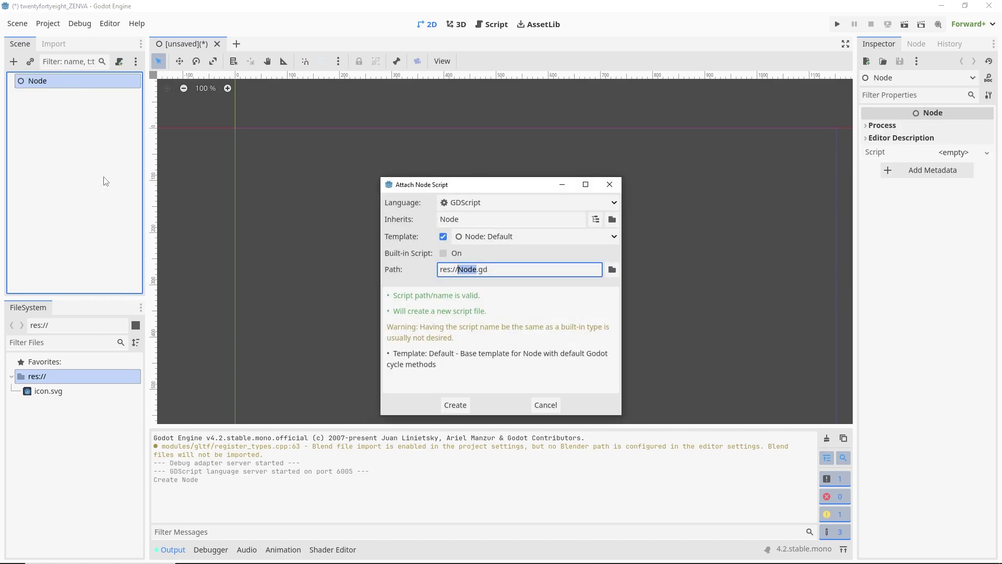
{"action": "left_click", "coordinate": [601, 203]}
{"action": "left_click", "coordinate": [477, 234]}
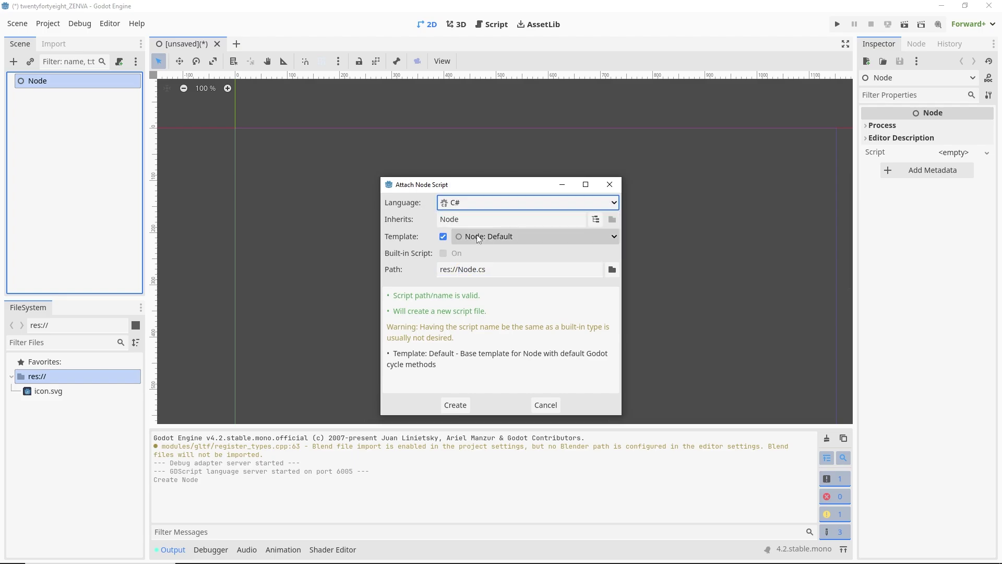
{"action": "left_click", "coordinate": [496, 275]}
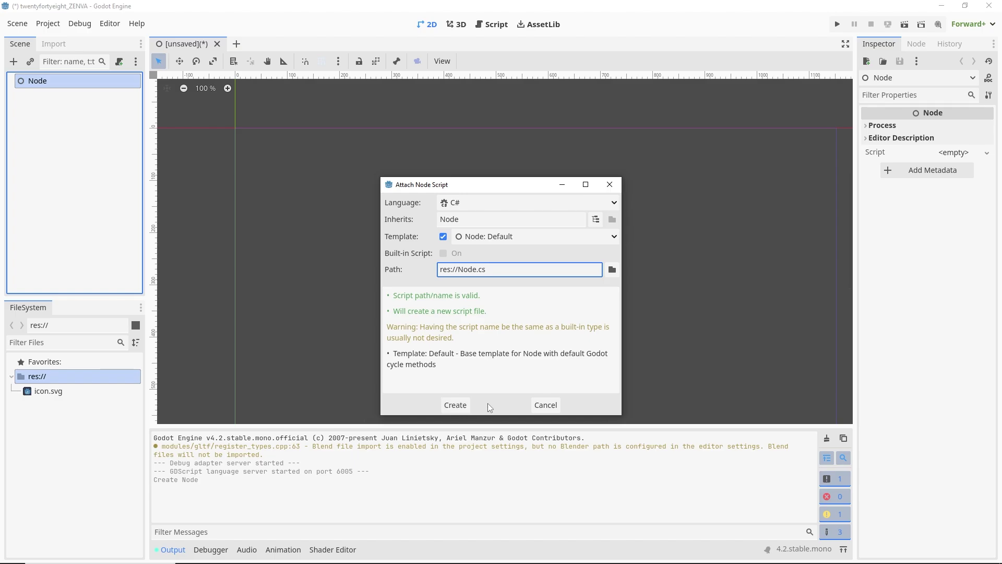
{"action": "double_click", "coordinate": [465, 269]}
{"action": "key", "text": "End"}
Cancel the script dialog and rename the root node to Game.
{"action": "left_click", "coordinate": [609, 185]}
{"action": "right_click", "coordinate": [76, 82]}
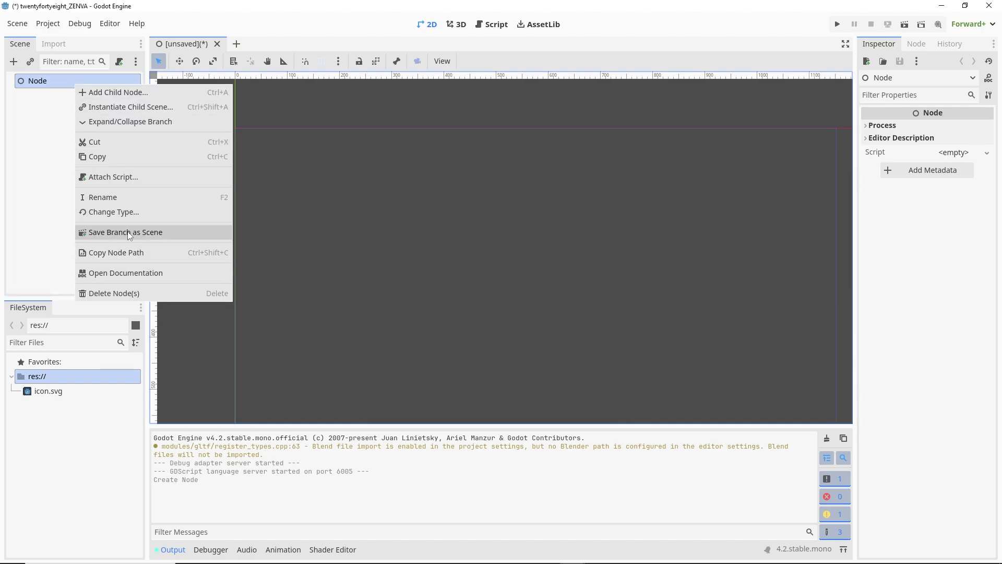
{"action": "left_click", "coordinate": [125, 197]}
{"action": "type", "text": "Game"}
{"action": "key", "text": "Return"}
Attach a new C# script, Game.cs, to the Game node.
{"action": "right_click", "coordinate": [49, 82]}
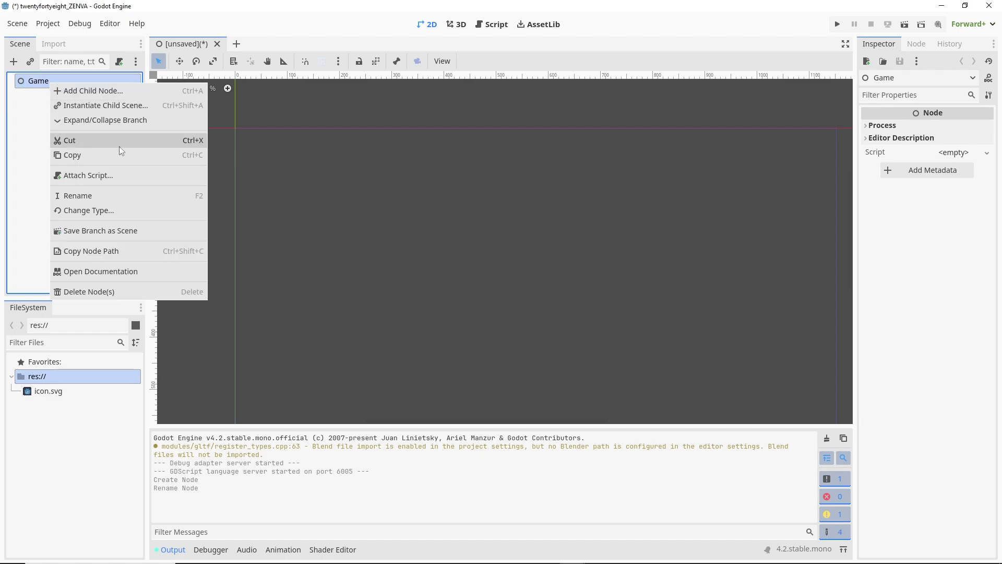
{"action": "left_click", "coordinate": [92, 176]}
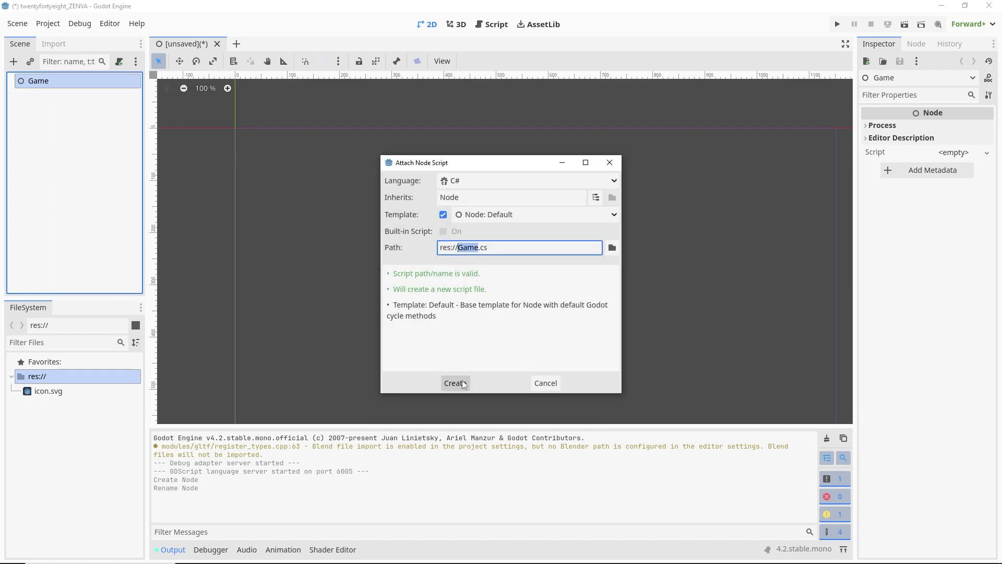
{"action": "left_click", "coordinate": [455, 383]}
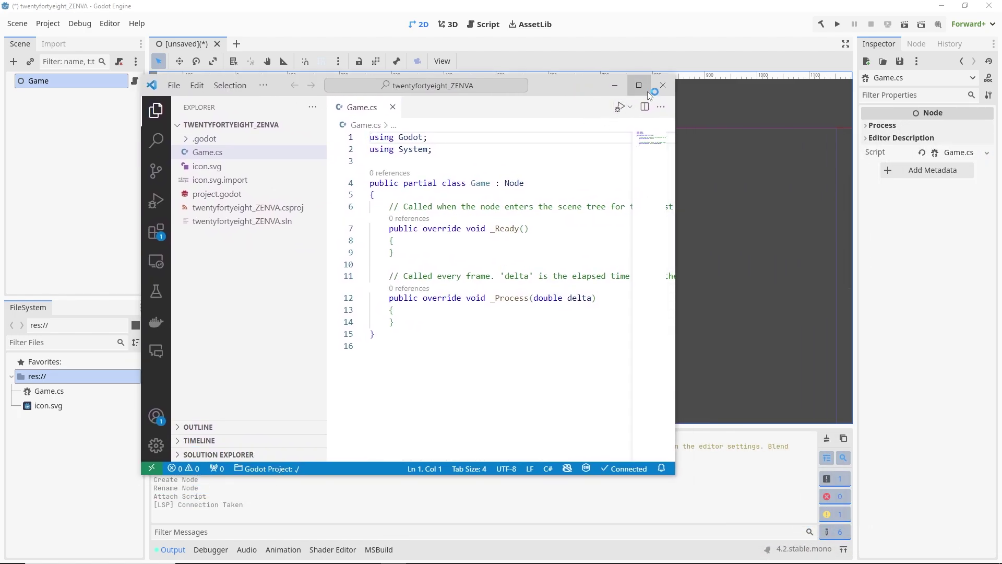
Maximize VS Code, enlarge its text, review the Game.cs _Ready/_Process template, then close it.
{"action": "left_click", "coordinate": [640, 87]}
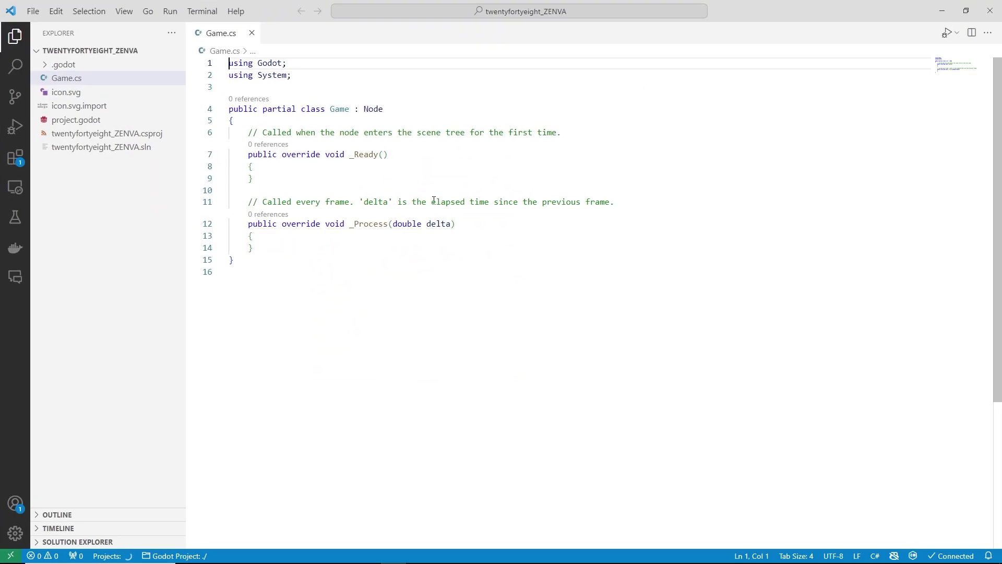
{"action": "key", "text": "ctrl+equal"}
{"action": "key", "text": "ctrl+equal"}
{"action": "key", "text": "ctrl+equal"}
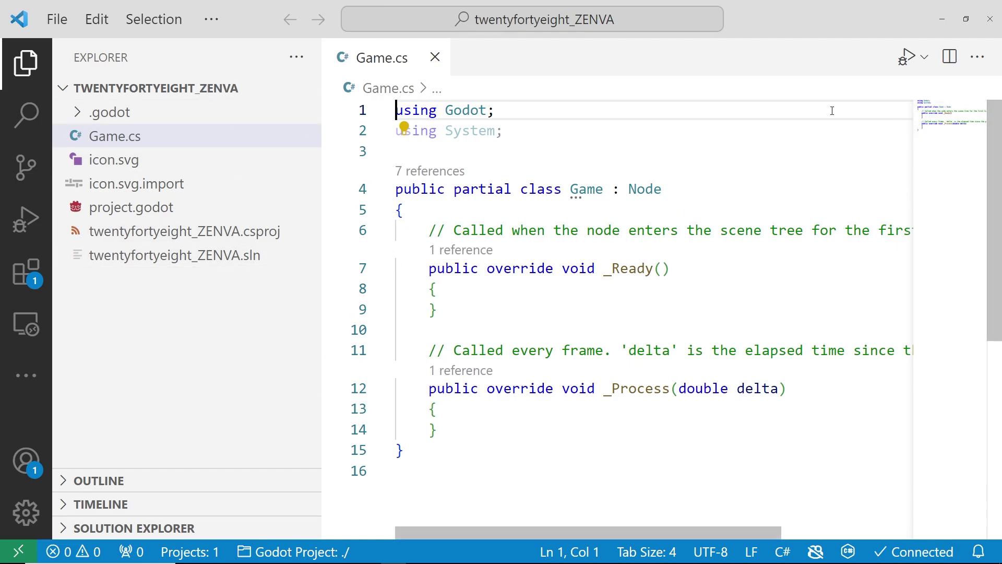
{"action": "left_click", "coordinate": [991, 18]}
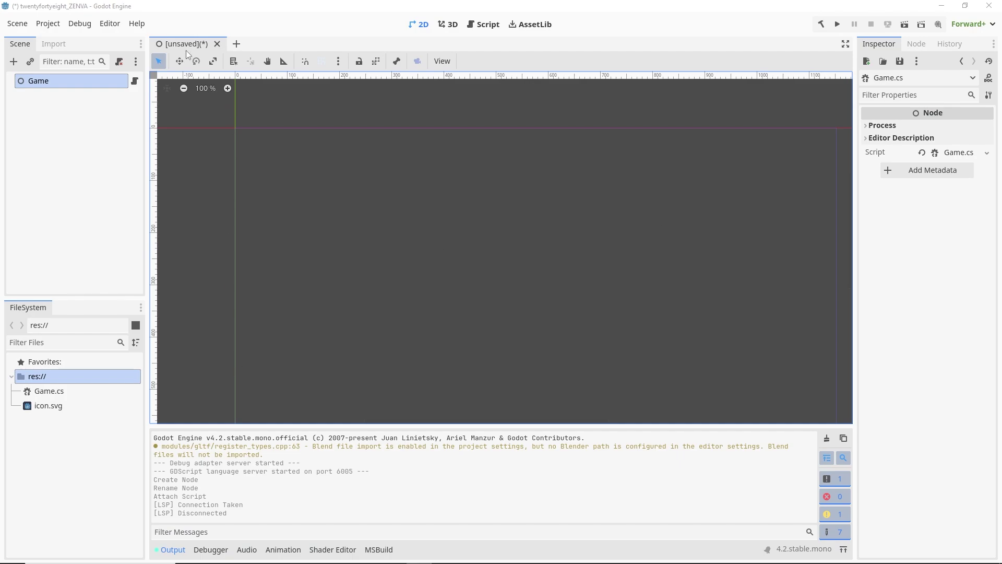
Open Game.cs in the script workspace and save the scene as game.tscn.
{"action": "left_click", "coordinate": [55, 392]}
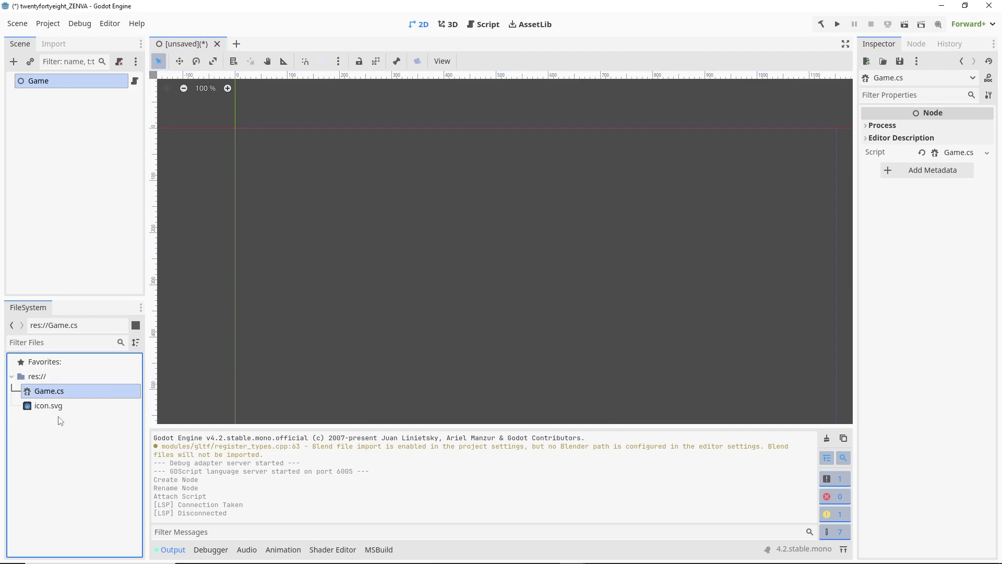
{"action": "left_click", "coordinate": [493, 27]}
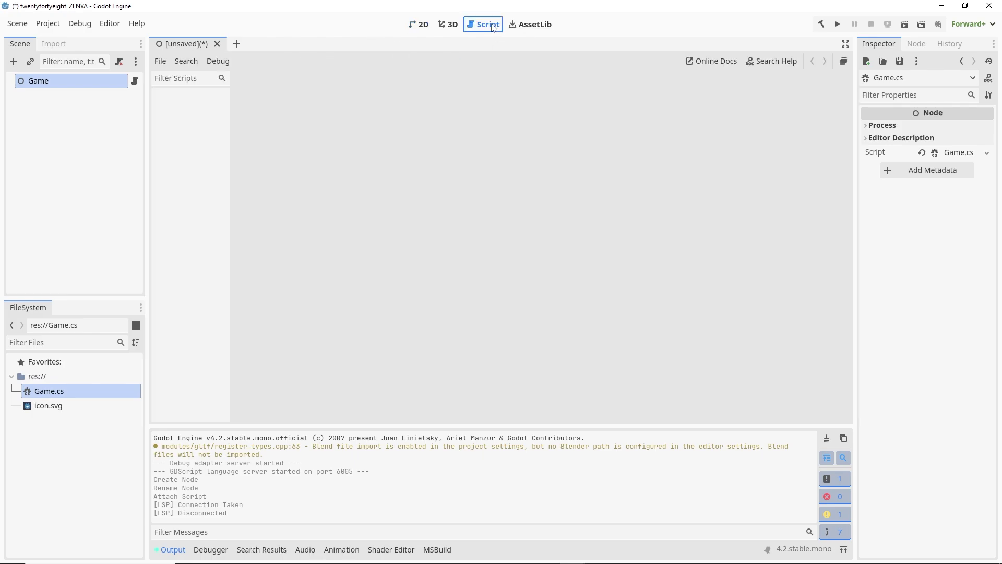
{"action": "double_click", "coordinate": [44, 394]}
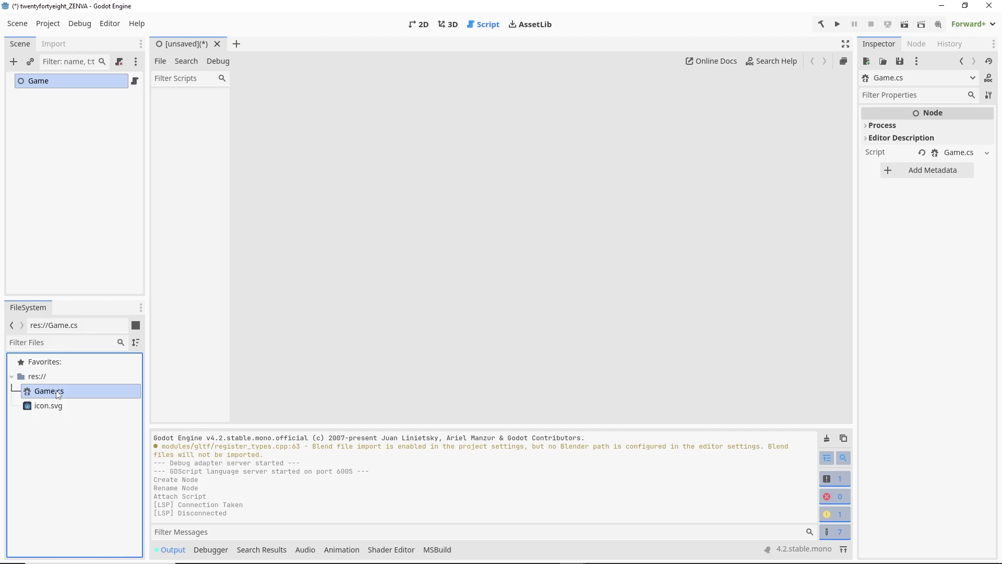
{"action": "double_click", "coordinate": [56, 396]}
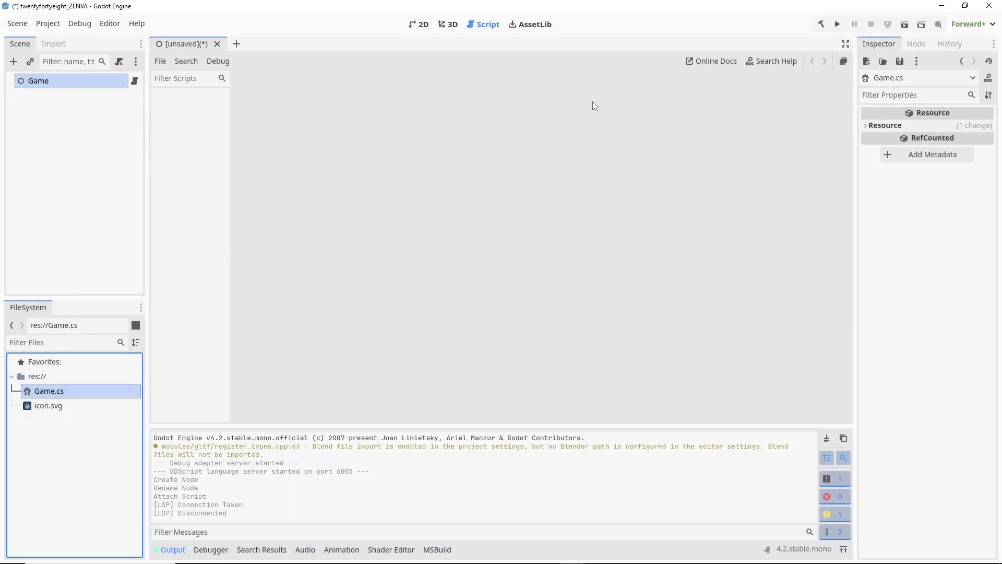
{"action": "key", "text": "ctrl+s"}
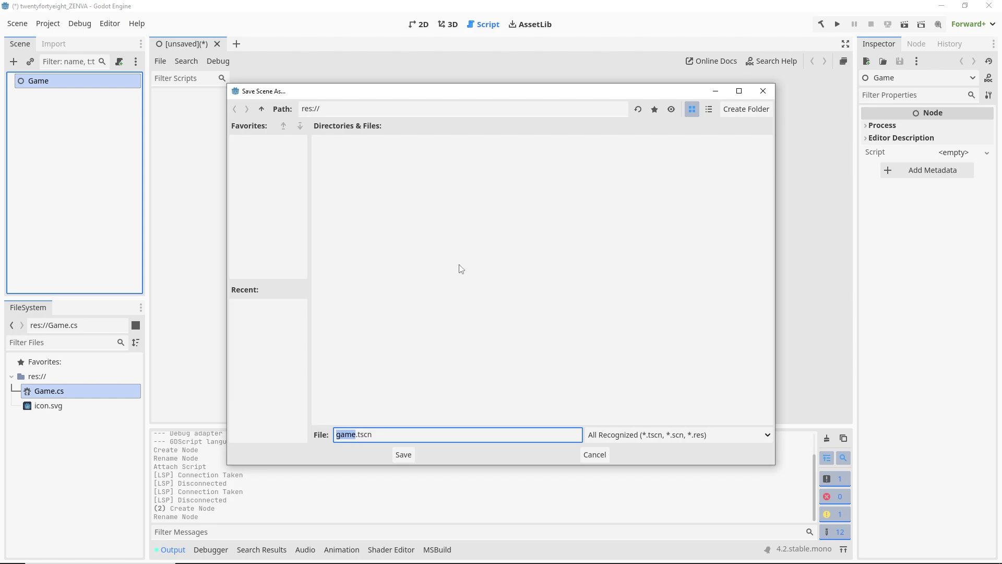
{"action": "left_click", "coordinate": [402, 455]}
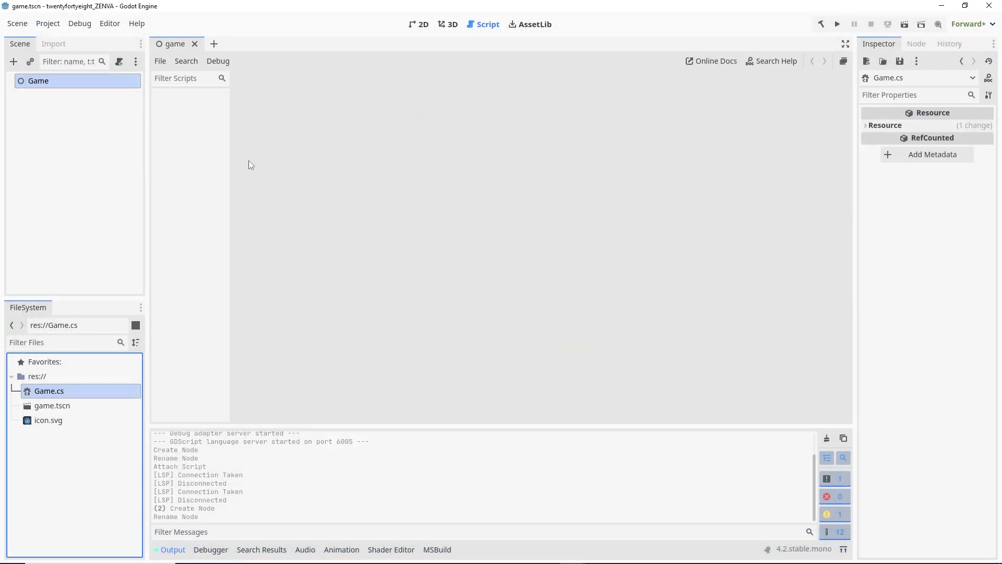
Open Editor Settings and show the Dotnet External Editor choices.
{"action": "left_click", "coordinate": [110, 23]}
{"action": "left_click", "coordinate": [127, 40]}
{"action": "left_click", "coordinate": [114, 26]}
{"action": "left_click", "coordinate": [114, 36]}
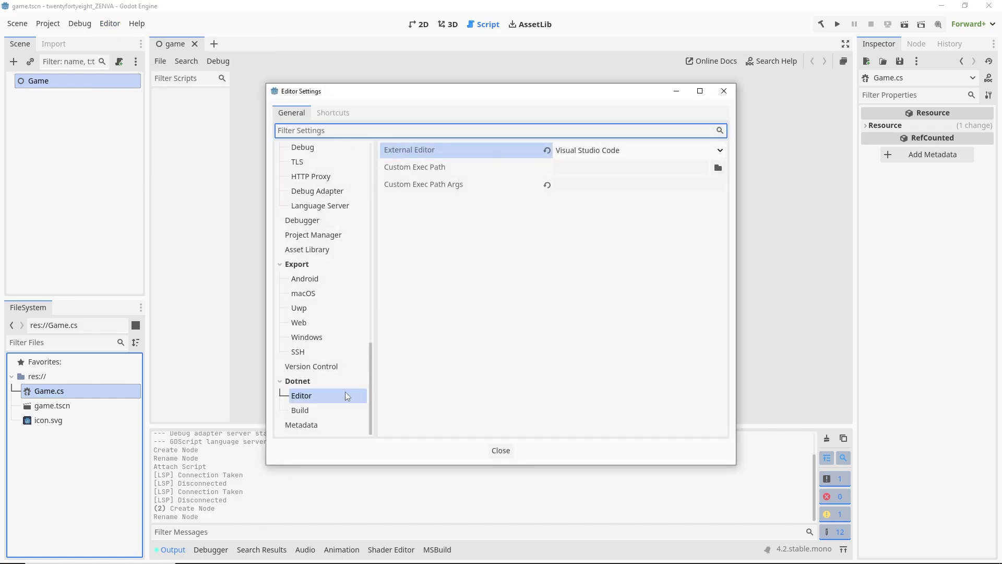
{"action": "left_click", "coordinate": [719, 150]}
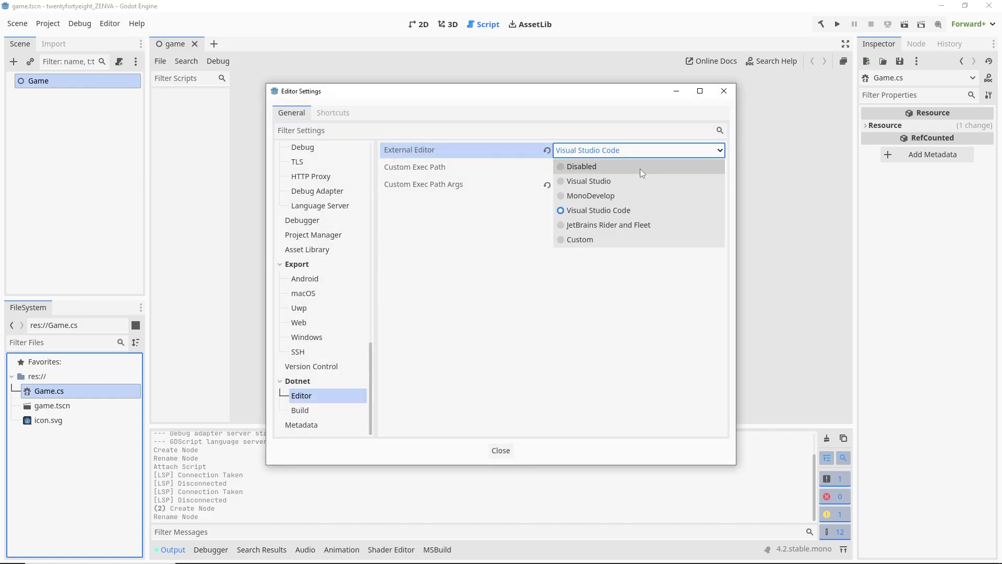
Set External Editor to Disabled, then open Game.cs in Godot reloaded from disk and select its lines.
{"action": "left_click", "coordinate": [604, 166]}
{"action": "left_click", "coordinate": [502, 450]}
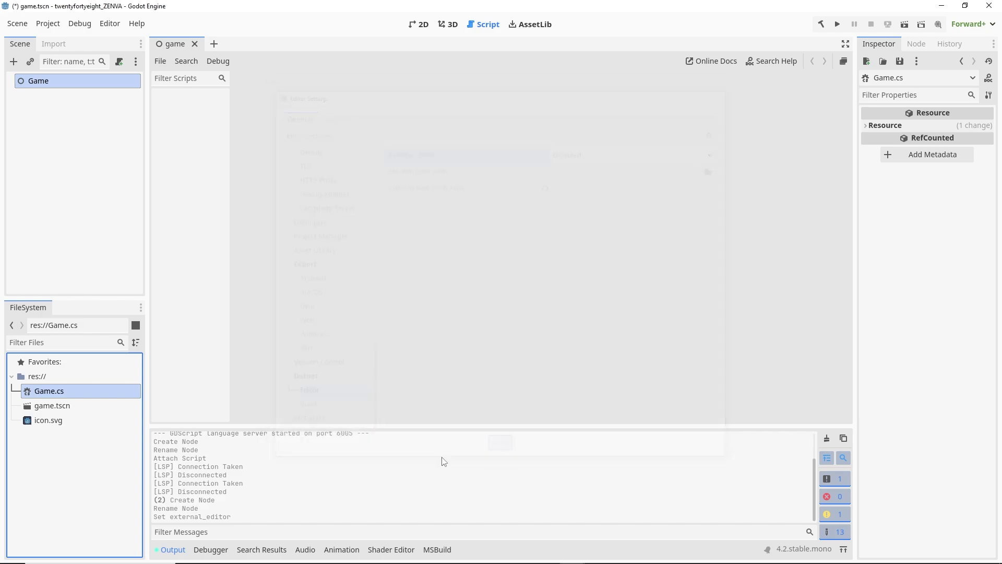
{"action": "double_click", "coordinate": [71, 395]}
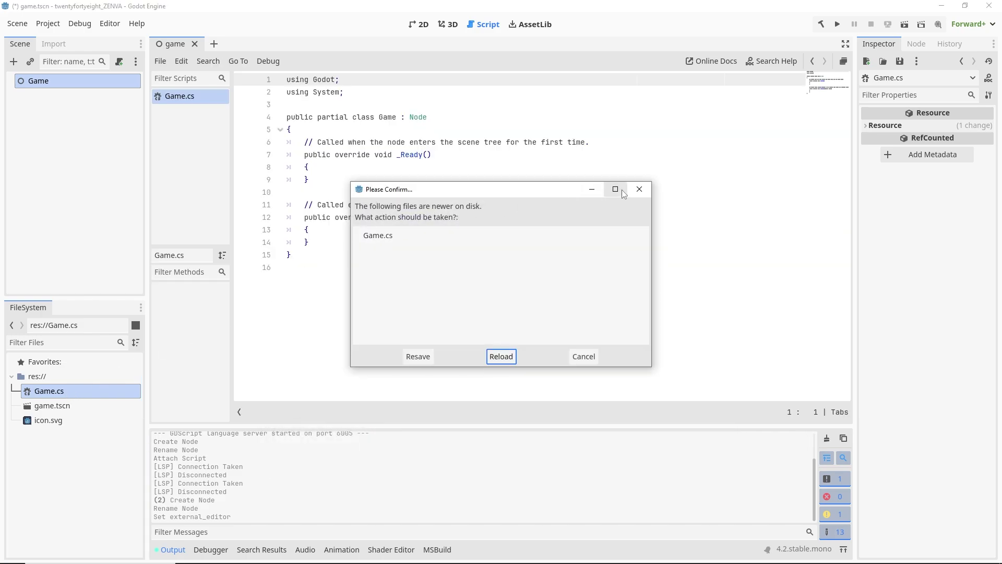
{"action": "left_click", "coordinate": [502, 356]}
{"action": "left_click", "coordinate": [377, 255]}
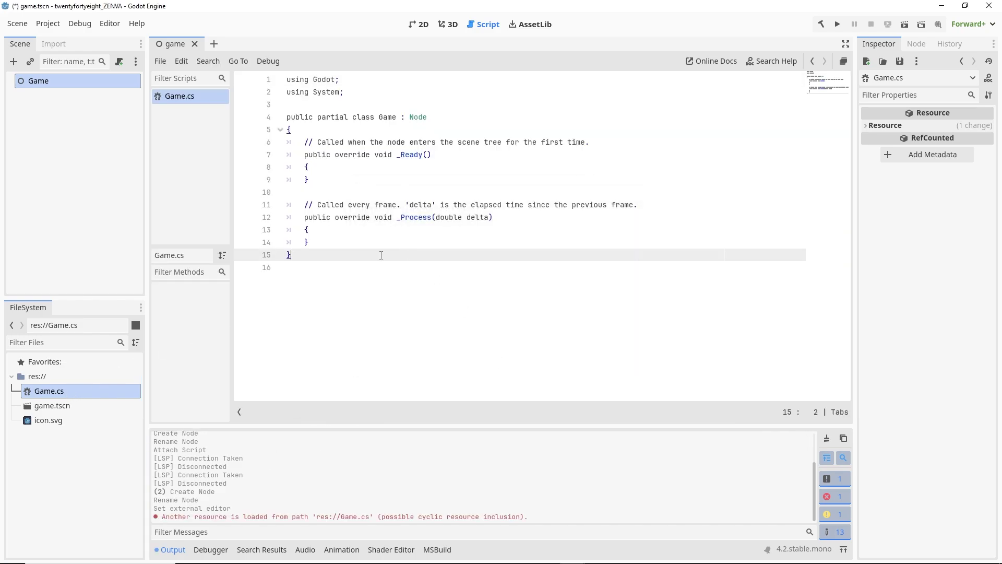
{"action": "left_click_drag", "start_coordinate": [377, 255], "coordinate": [291, 77]}
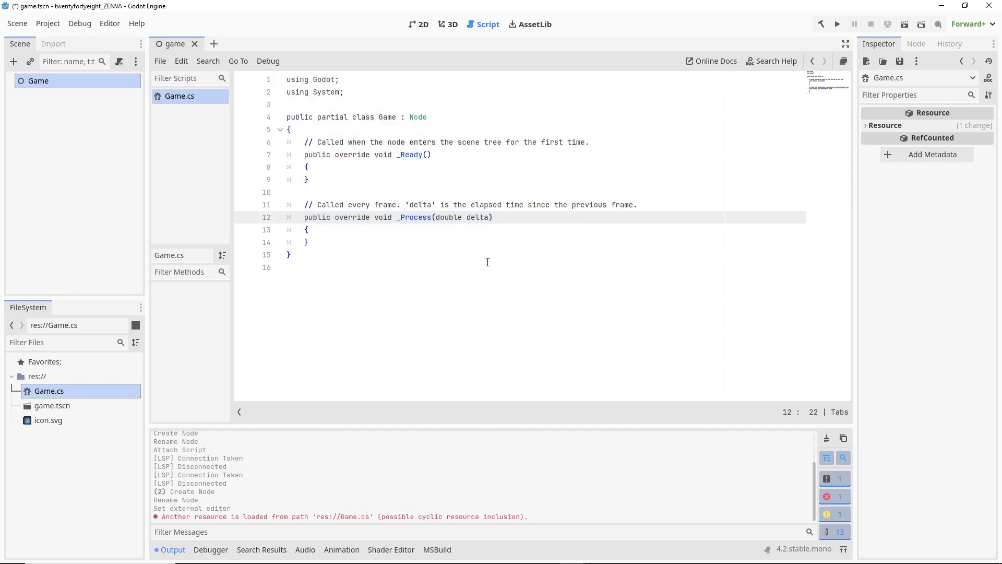
Set the Dotnet External Editor back to Visual Studio Code in Editor Settings.
{"action": "left_click", "coordinate": [110, 23]}
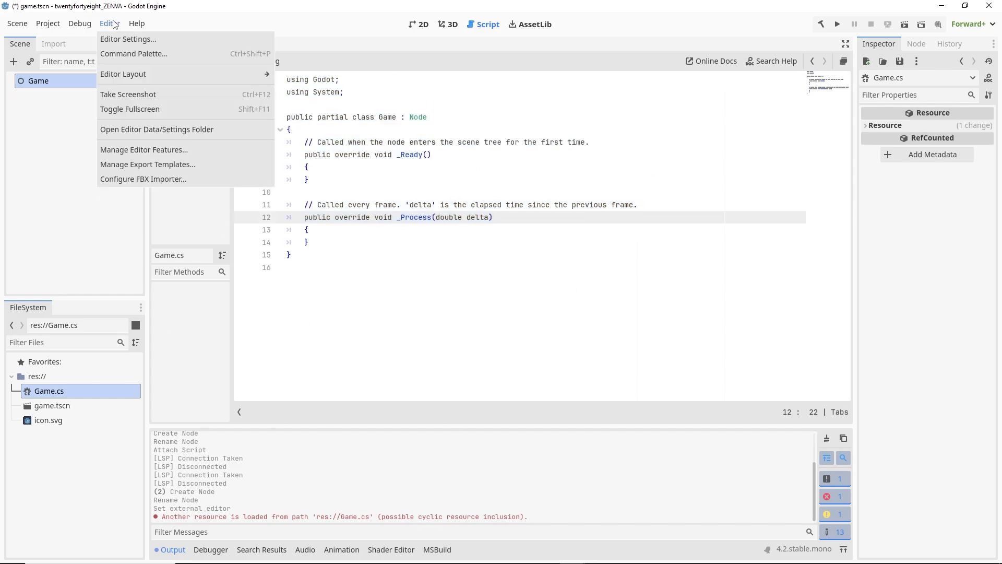
{"action": "left_click", "coordinate": [121, 37]}
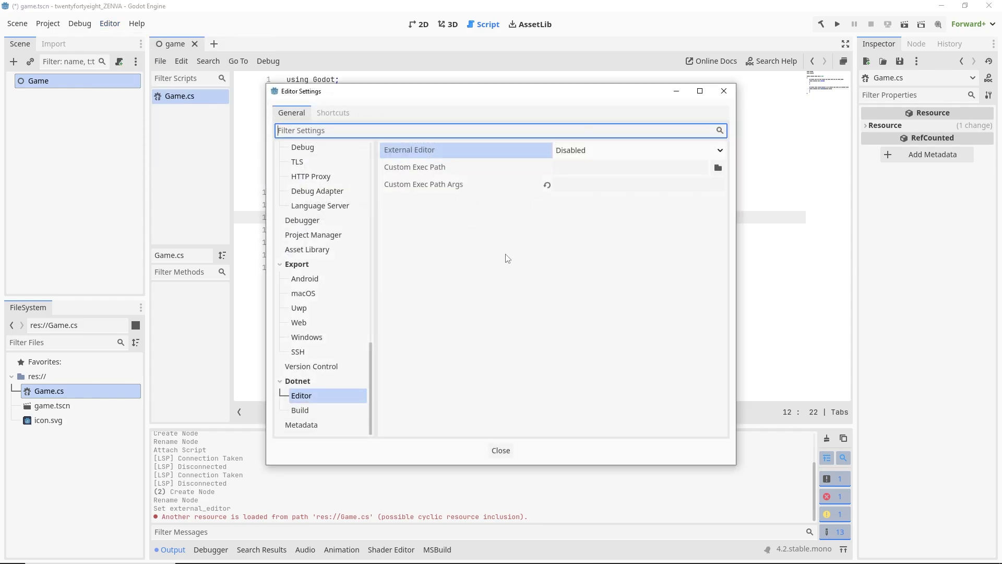
{"action": "left_click", "coordinate": [721, 151]}
{"action": "left_click", "coordinate": [612, 209]}
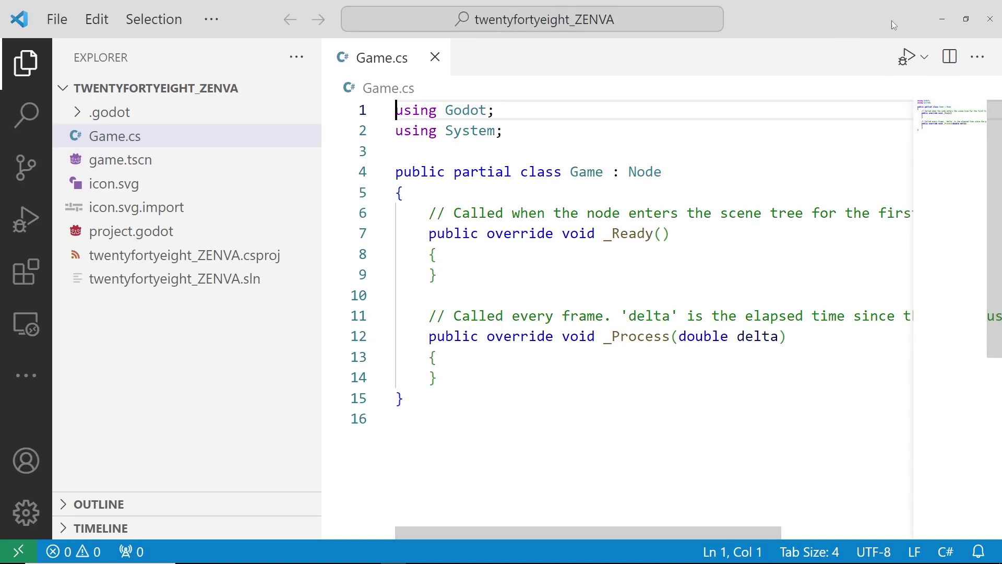
Close VS Code, reopen game.tscn, and return to the 2D view.
{"action": "left_click", "coordinate": [990, 23]}
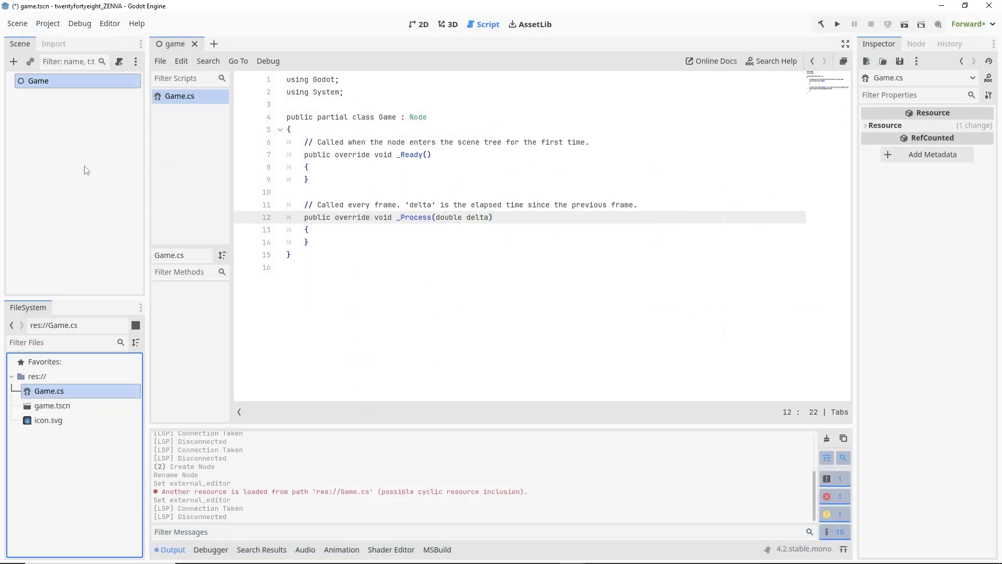
{"action": "left_click", "coordinate": [195, 44]}
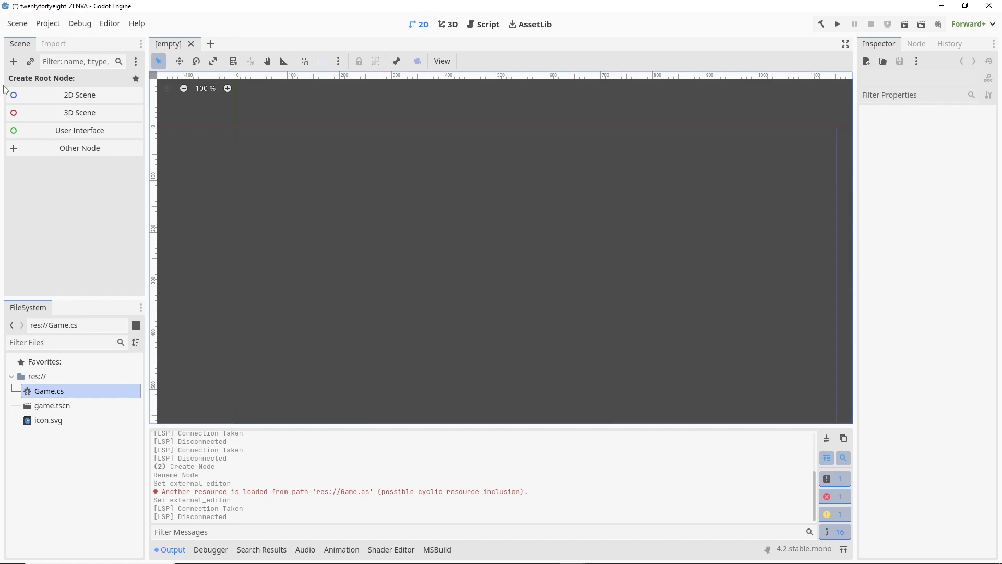
{"action": "key", "text": "ctrl+z"}
{"action": "double_click", "coordinate": [52, 406]}
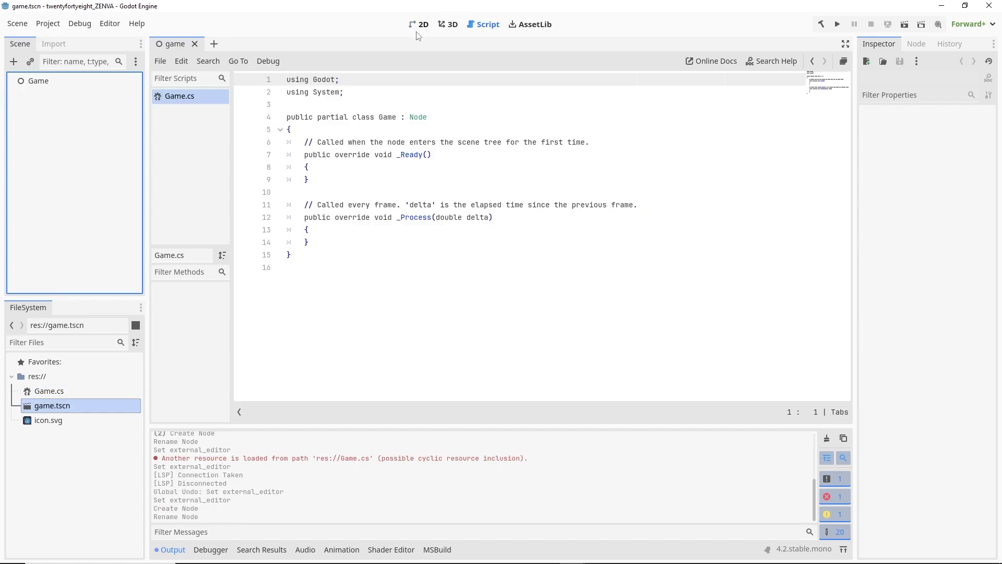
{"action": "left_click", "coordinate": [425, 24]}
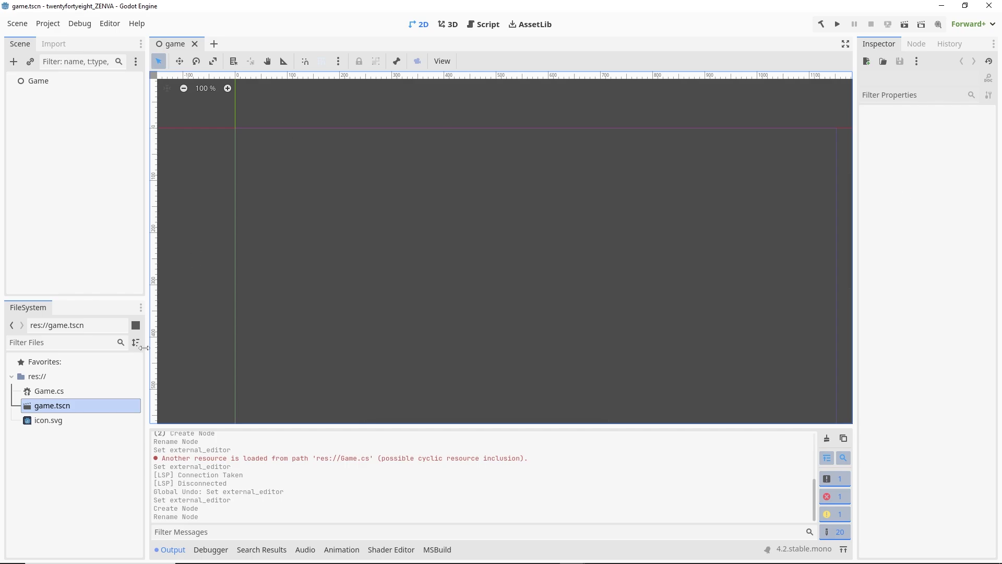
Open Game.cs in VS Code and add a GD.Print() call on a new line in _Ready.
{"action": "double_click", "coordinate": [60, 392]}
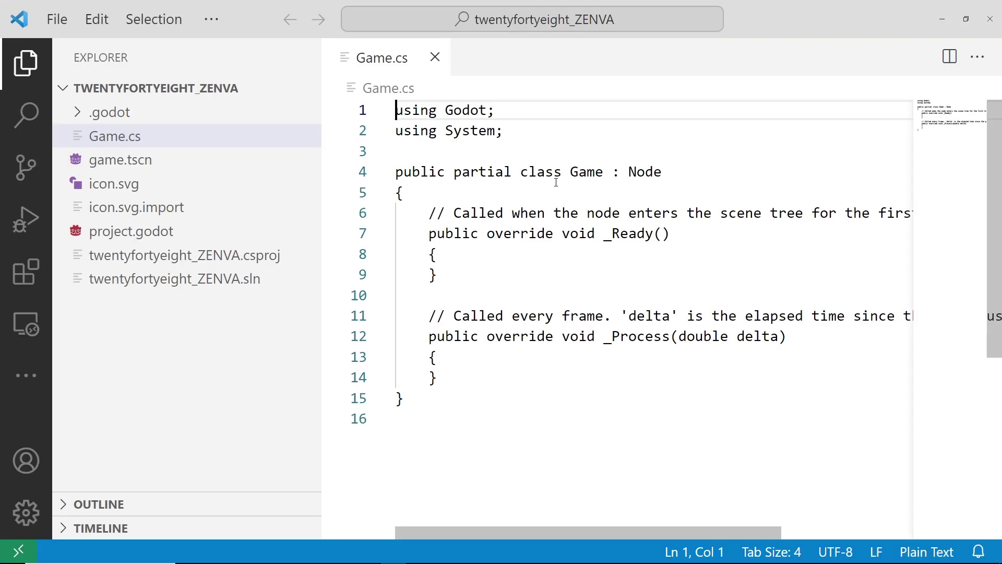
{"action": "left_click", "coordinate": [504, 355]}
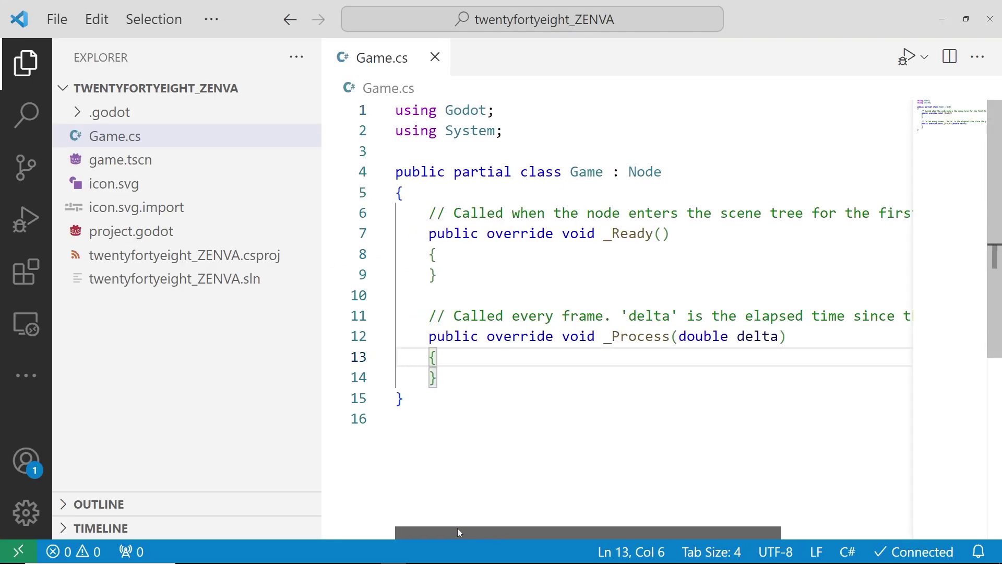
{"action": "left_click_drag", "start_coordinate": [322, 251], "coordinate": [230, 249]}
{"action": "left_click", "coordinate": [417, 257]}
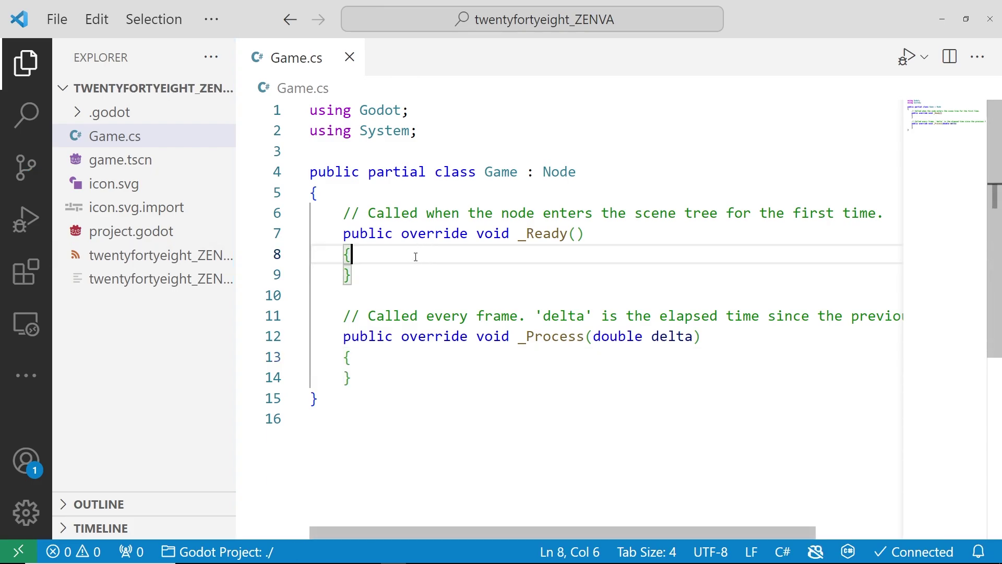
{"action": "key", "text": "Return"}
{"action": "type", "text": "GD.P"}
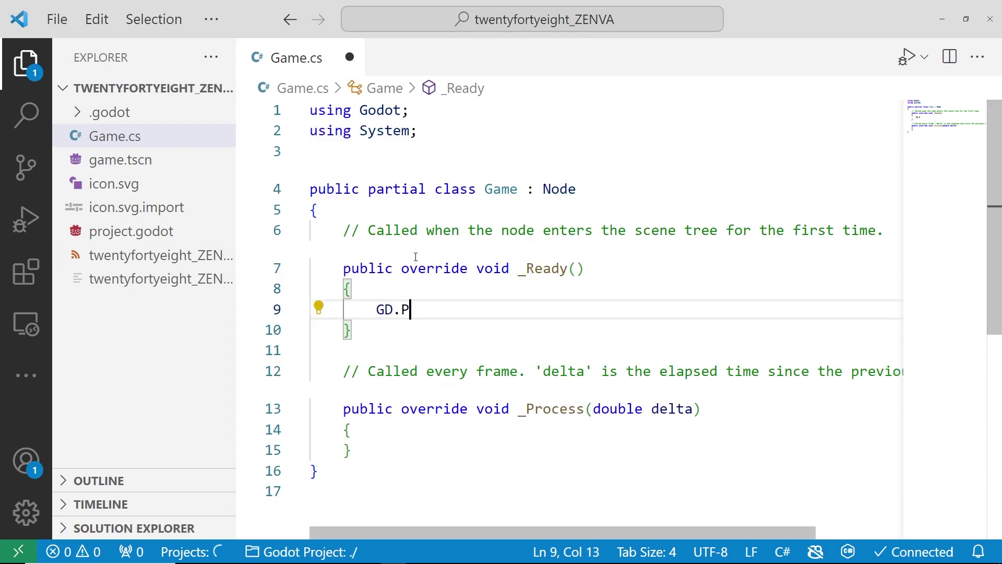
{"action": "type", "text": "rint("}
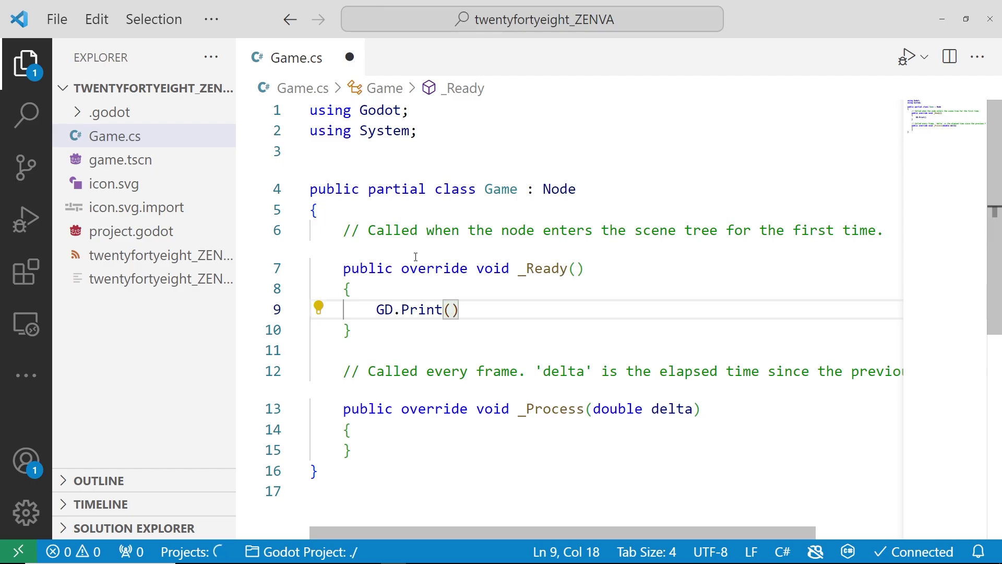
{"action": "type", "text": ")"}
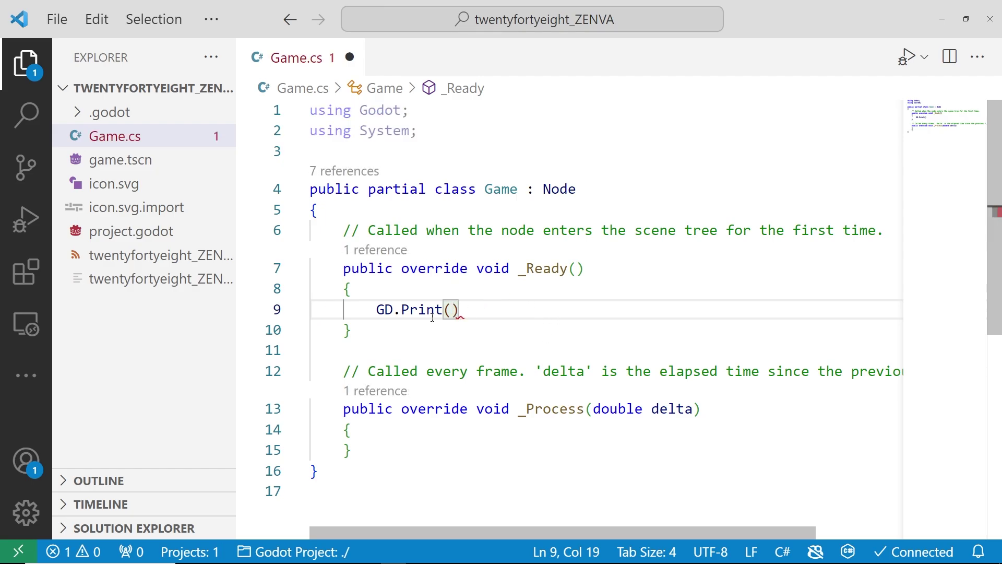
Complete the call as GD.Print("Hello, Godot C#!"); and save Game.cs.
{"action": "left_click", "coordinate": [427, 309]}
{"action": "left_click", "coordinate": [418, 310]}
{"action": "mouse_move", "coordinate": [431, 314]}
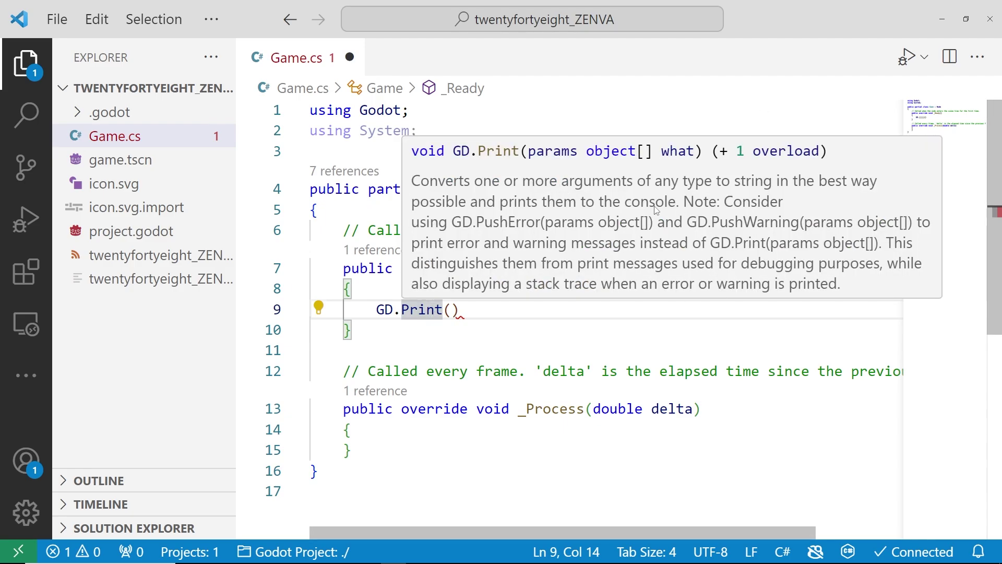
{"action": "key", "text": "Right"}
{"action": "key", "text": "Right"}
{"action": "key", "text": "Right"}
{"action": "key", "text": "Right"}
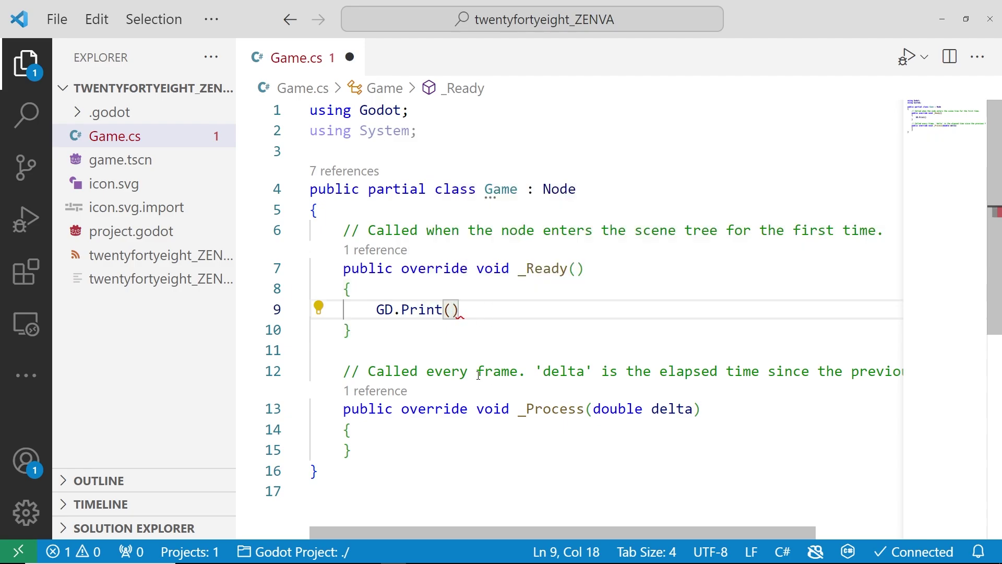
{"action": "type", "text": "\"Hello, C"}
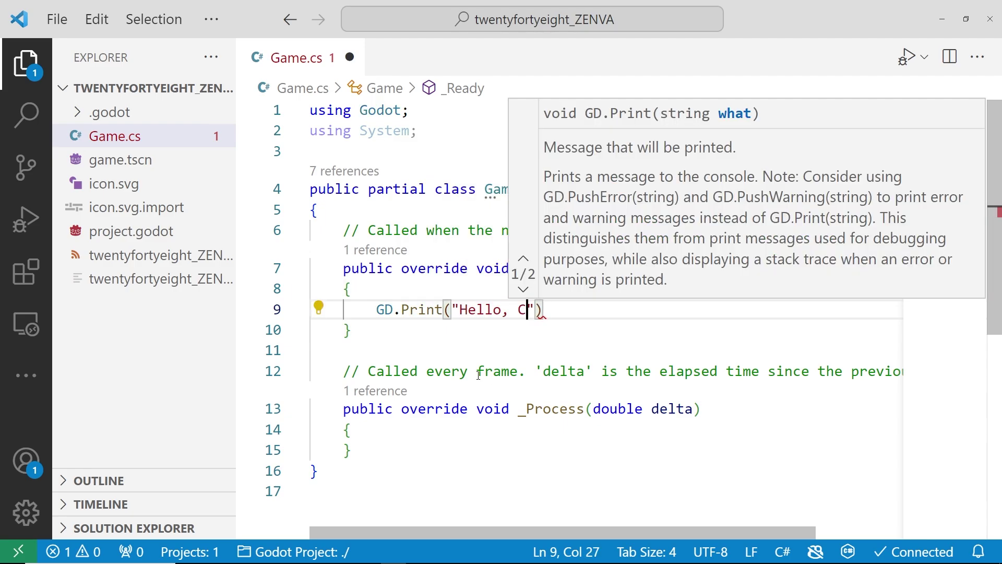
{"action": "type", "text": "#"}
{"action": "key", "text": "BackSpace"}
{"action": "key", "text": "BackSpace"}
{"action": "type", "text": "Godot C"}
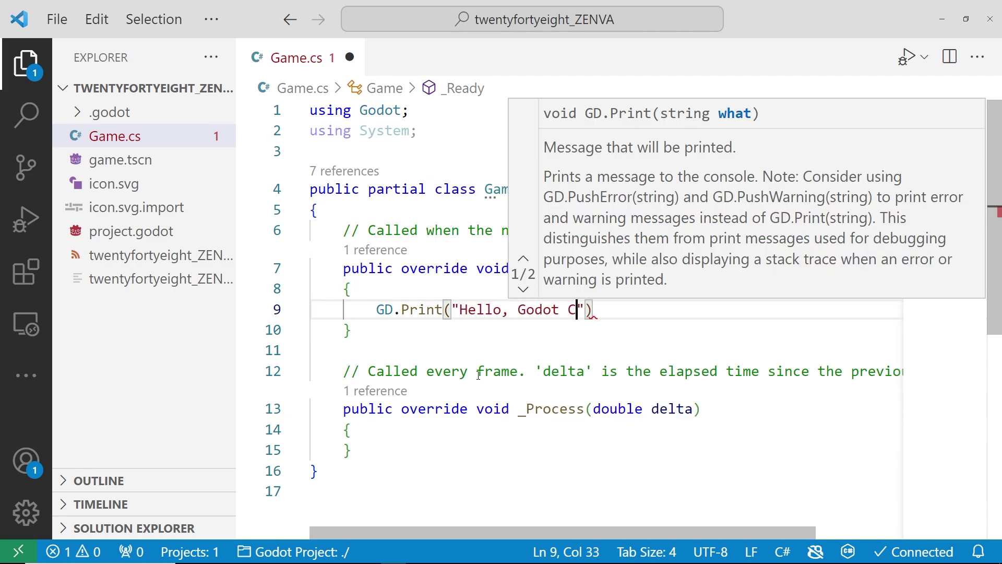
{"action": "type", "text": "#!"}
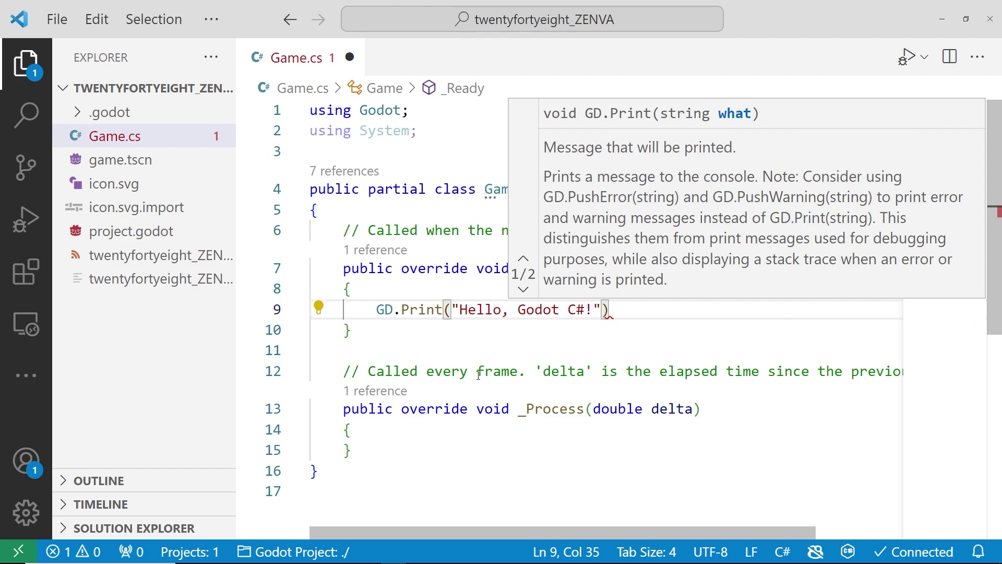
{"action": "left_click", "coordinate": [638, 314]}
{"action": "type", "text": ";"}
{"action": "key", "text": "ctrl+s"}
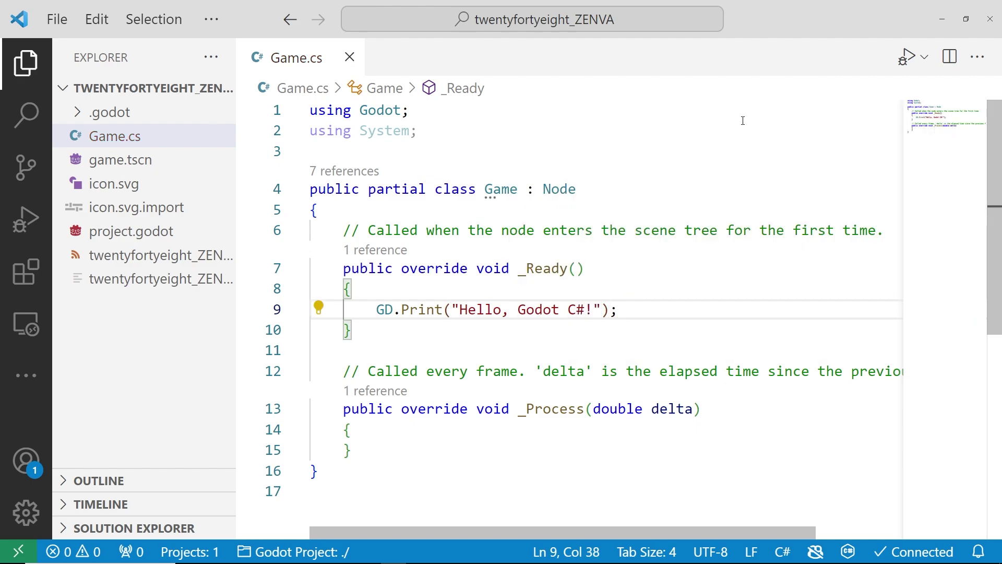
Reload the updated Game.cs in Godot, run the project, and make game.tscn the main scene.
{"action": "left_click", "coordinate": [942, 19]}
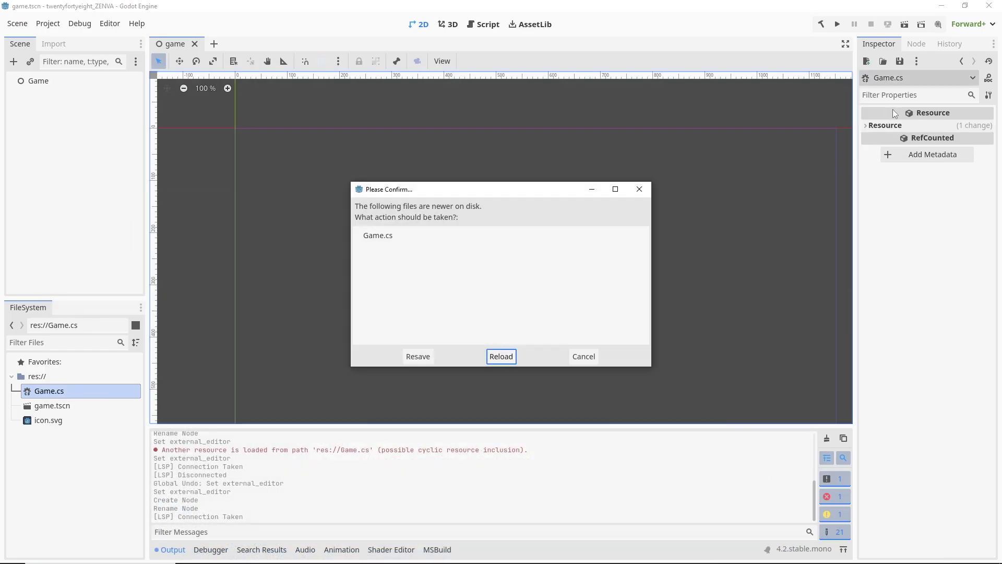
{"action": "left_click", "coordinate": [497, 359]}
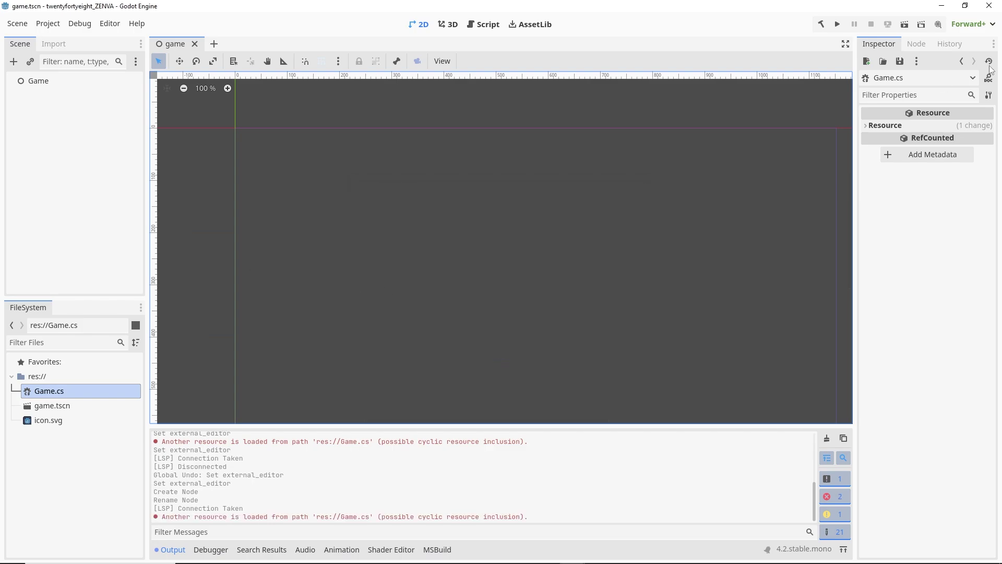
{"action": "left_click", "coordinate": [837, 25]}
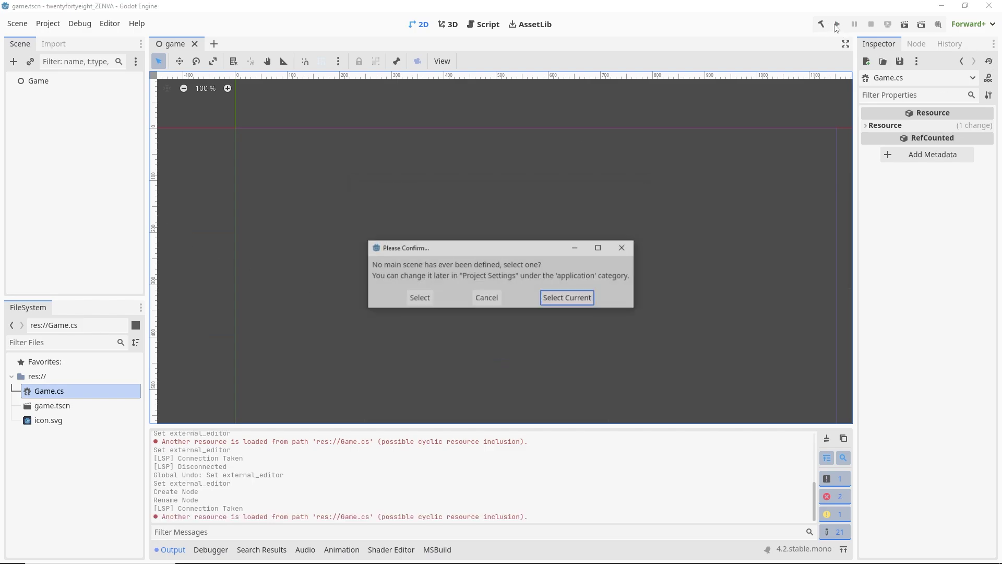
{"action": "left_click", "coordinate": [561, 298]}
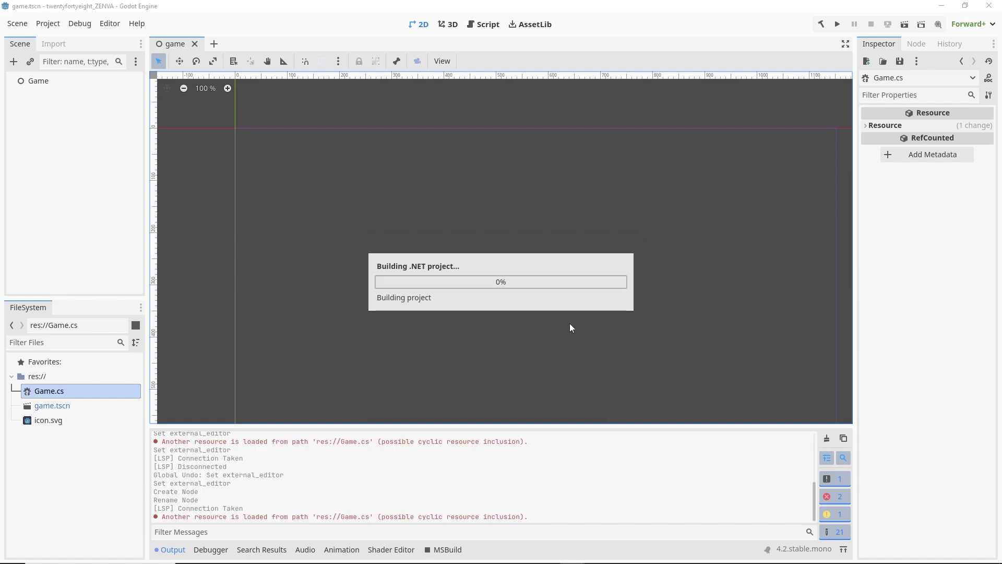
Load Game.cs as the Game node's script and save the scene.
{"action": "left_click", "coordinate": [49, 82]}
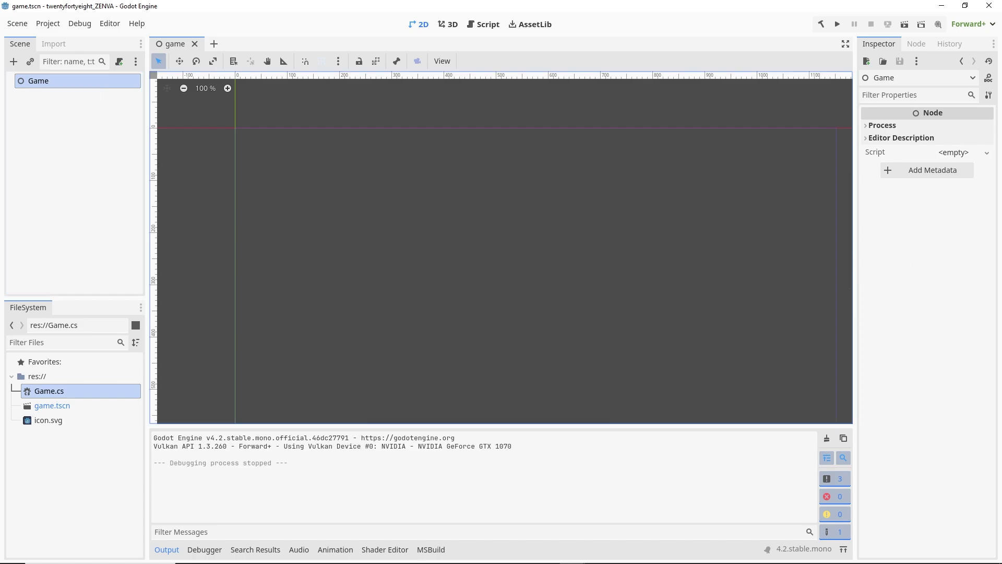
{"action": "left_click", "coordinate": [987, 153]}
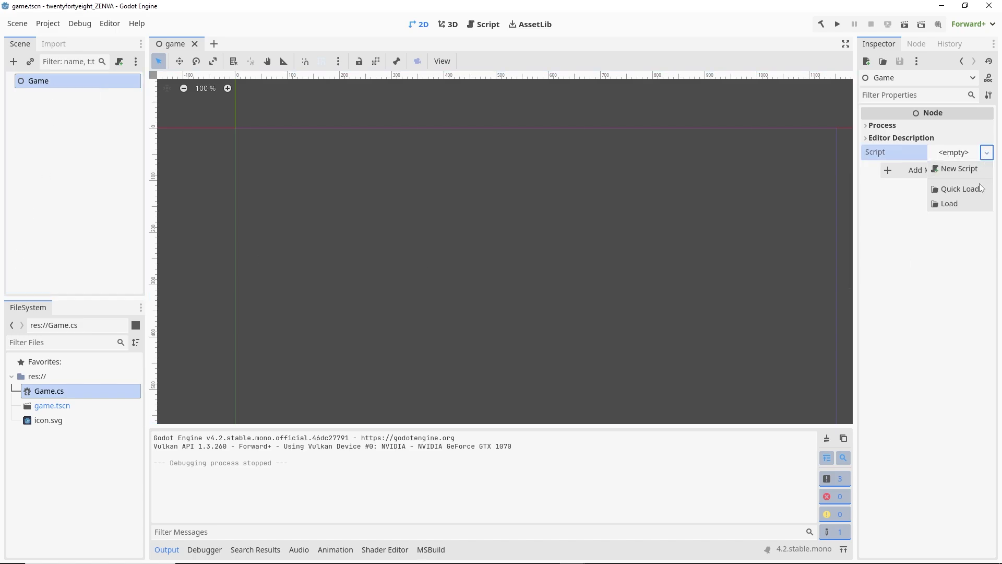
{"action": "left_click", "coordinate": [965, 203]}
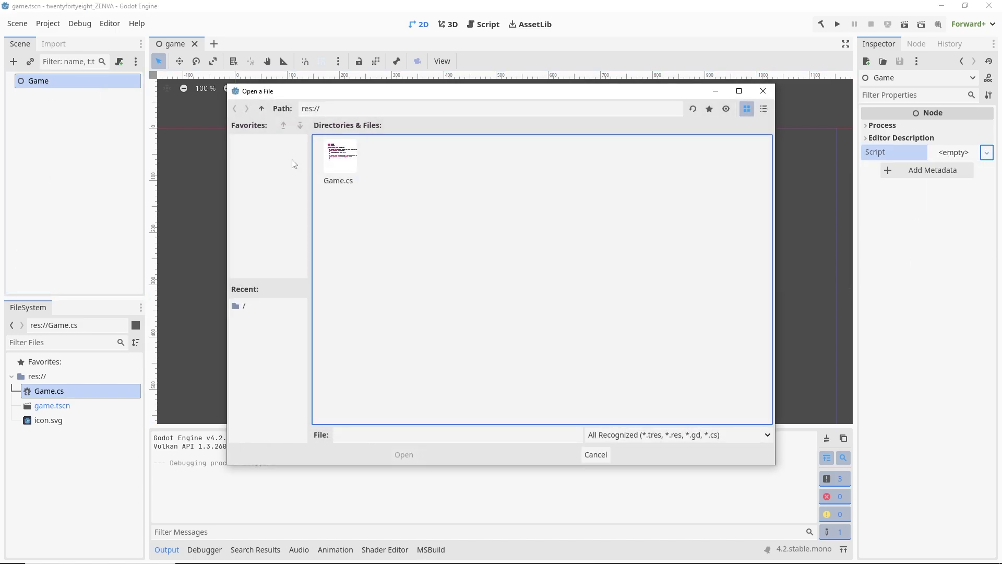
{"action": "double_click", "coordinate": [343, 157]}
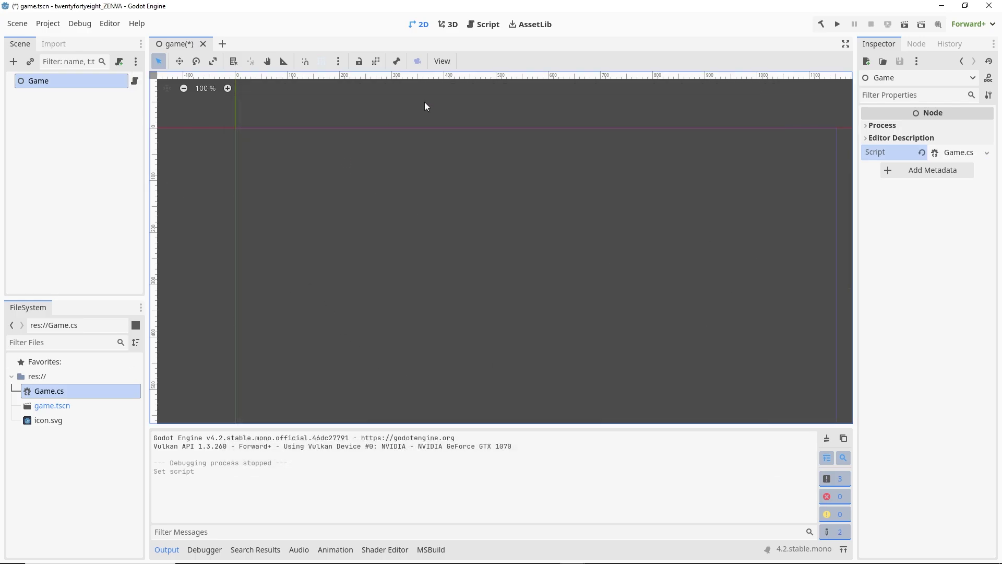
{"action": "key", "text": "ctrl+s"}
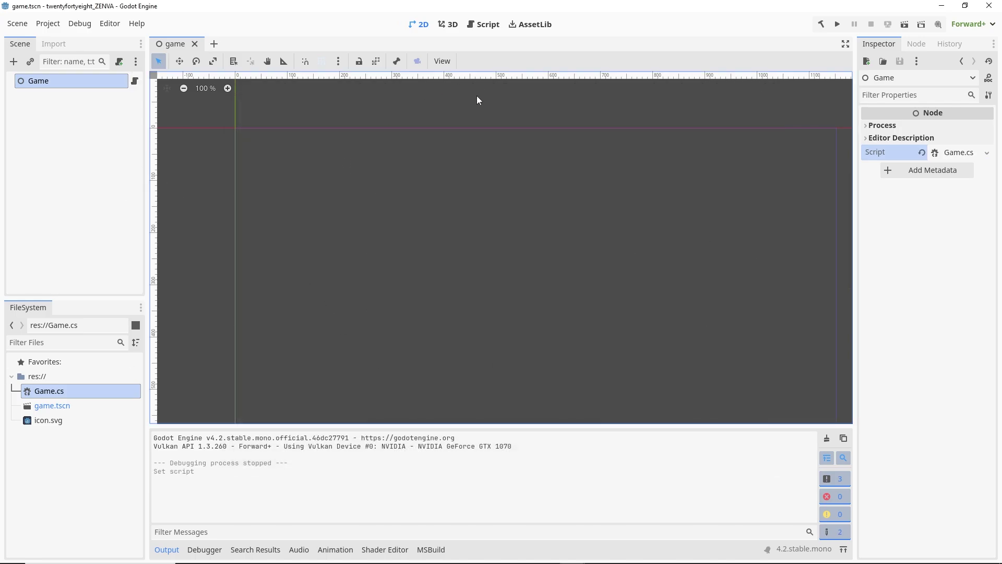
Run the project and move the game window aside to reveal 'Hello, Godot C#!' in Output.
{"action": "left_click", "coordinate": [840, 22]}
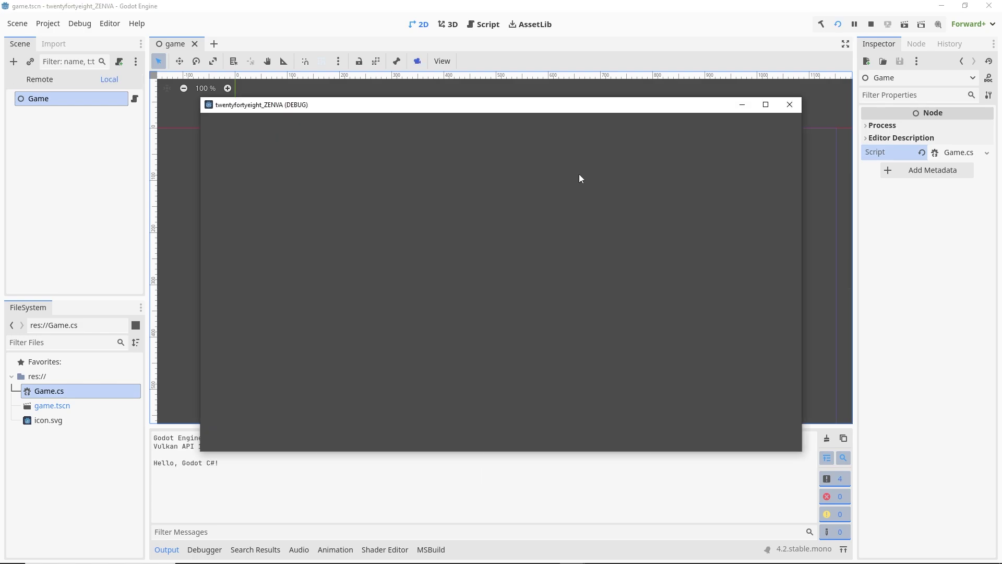
{"action": "left_click_drag", "start_coordinate": [689, 110], "coordinate": [685, 72]}
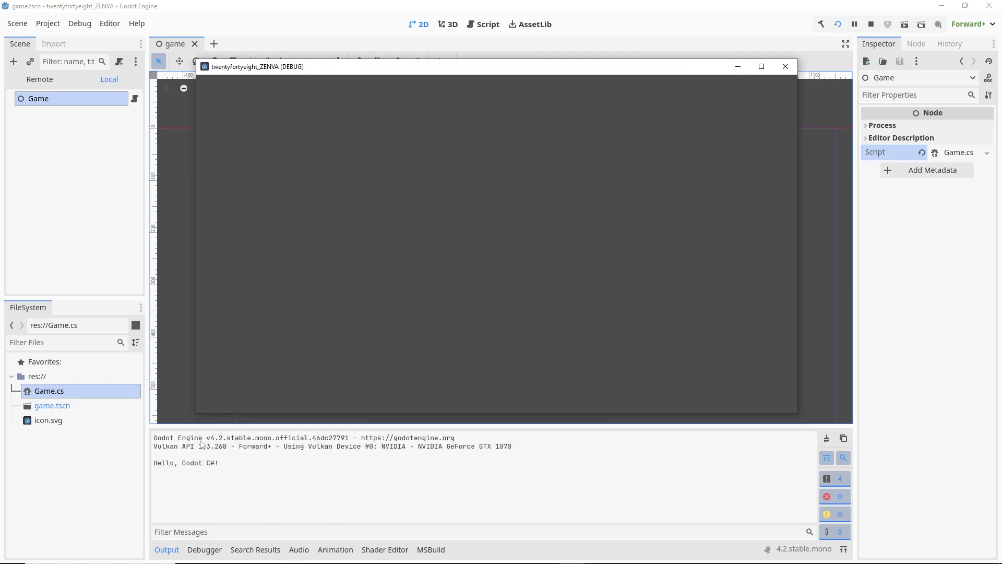